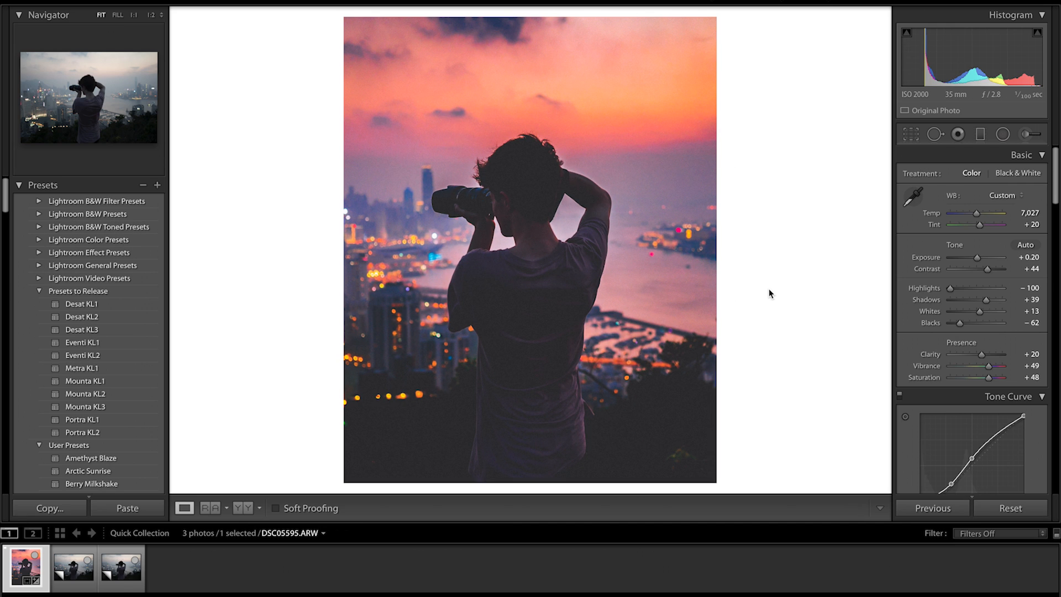
Open the unedited second copy of the photo and crop it to a 4 x 5 portrait frame centred on the photographer
{"action": "key", "text": "Right"}
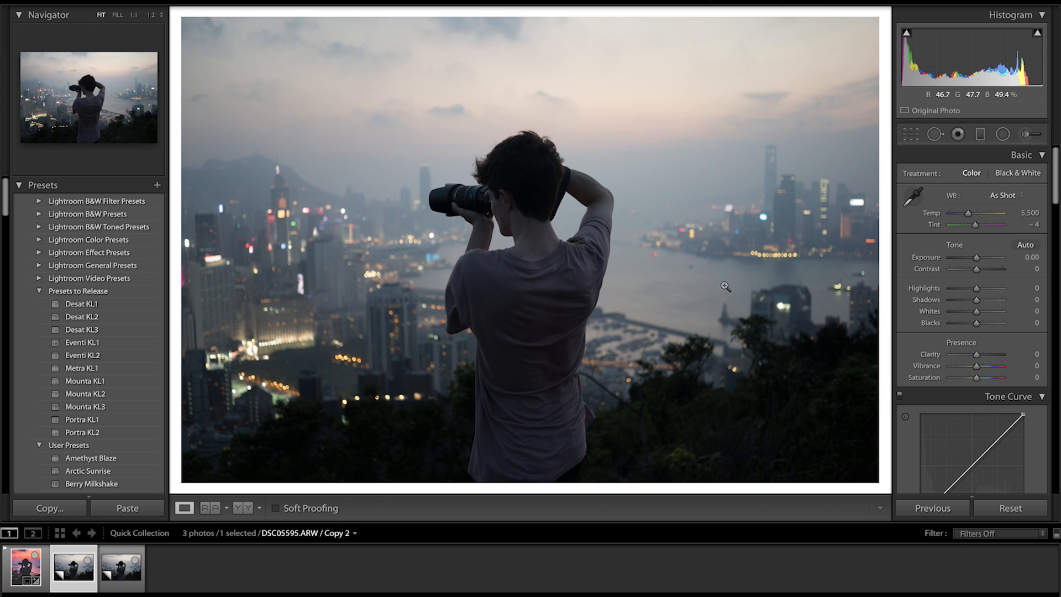
{"action": "left_click", "coordinate": [911, 135]}
{"action": "left_click", "coordinate": [1007, 176]}
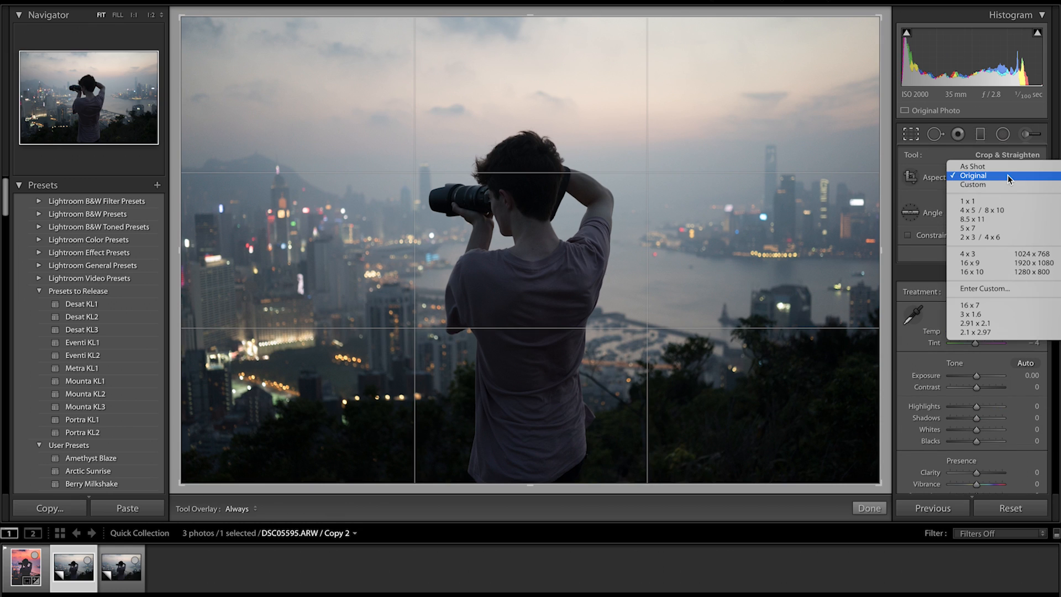
{"action": "left_click", "coordinate": [991, 212]}
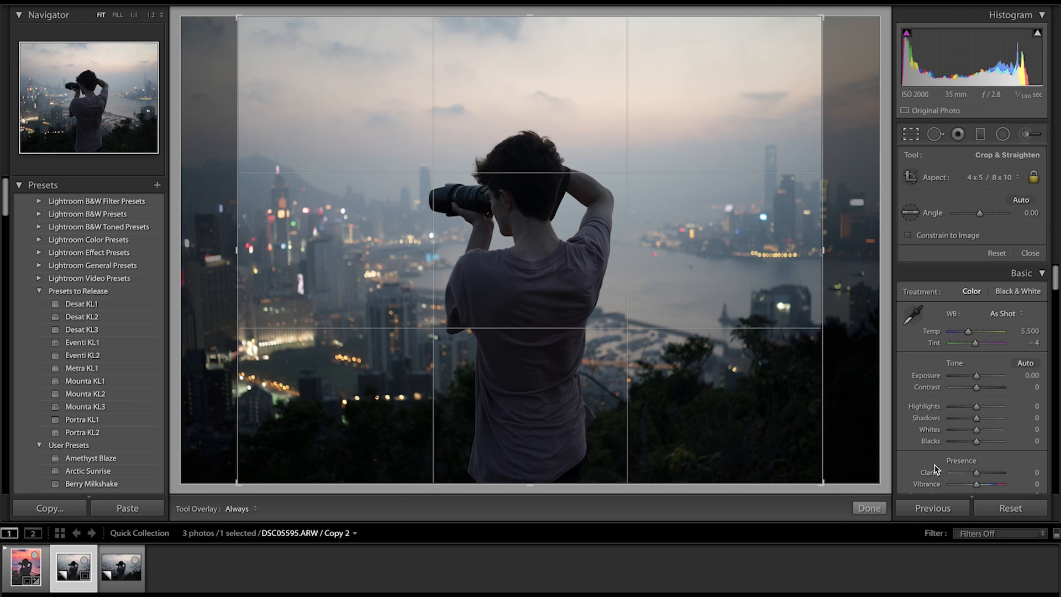
{"action": "key", "text": "x"}
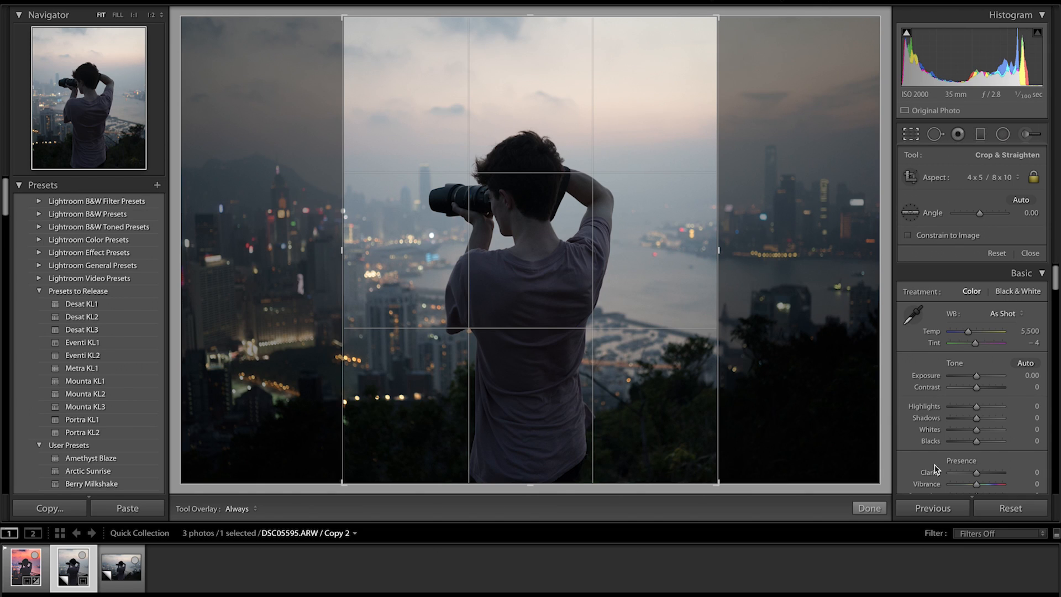
{"action": "left_click", "coordinate": [1031, 252]}
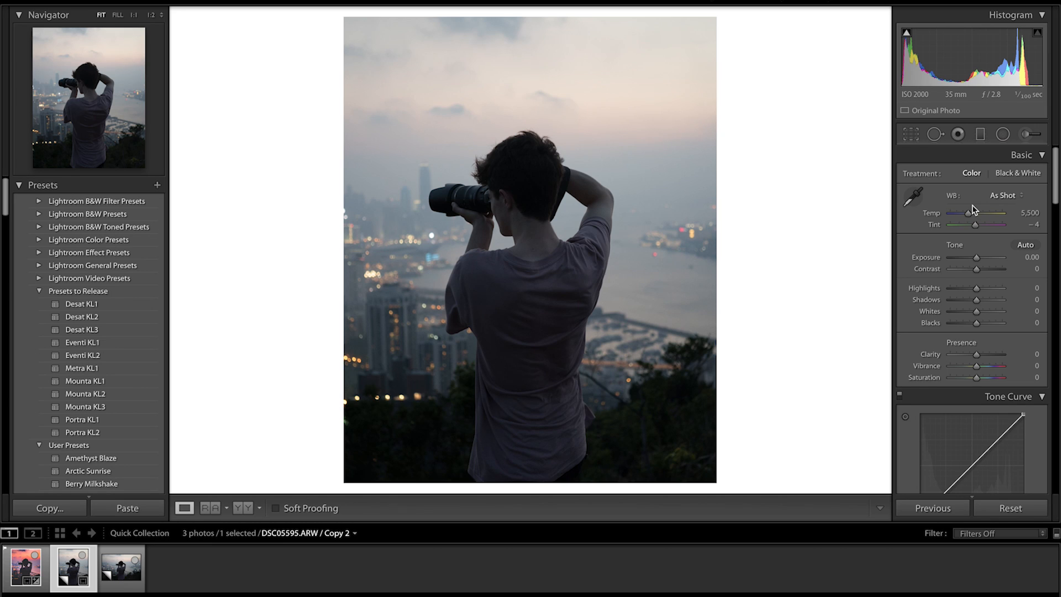
Warm the white balance by setting the temperature to 7,075 and the tint to +20
{"action": "left_click_drag", "start_coordinate": [968, 213], "coordinate": [1059, 214]}
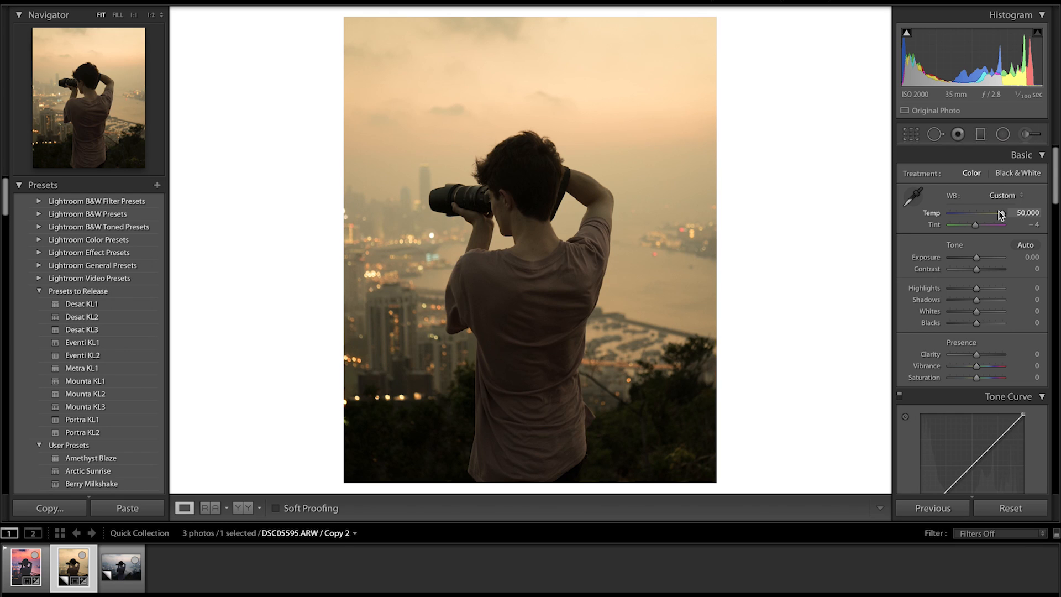
{"action": "left_click_drag", "start_coordinate": [1001, 215], "coordinate": [977, 217]}
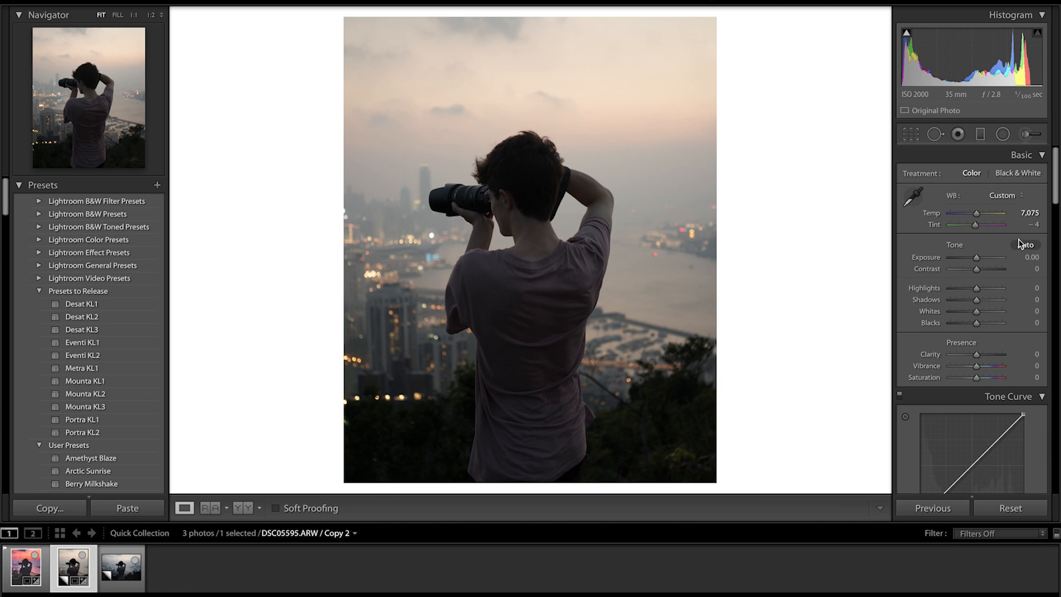
{"action": "left_click_drag", "start_coordinate": [976, 224], "coordinate": [981, 201]}
{"action": "left_click", "coordinate": [1031, 224]}
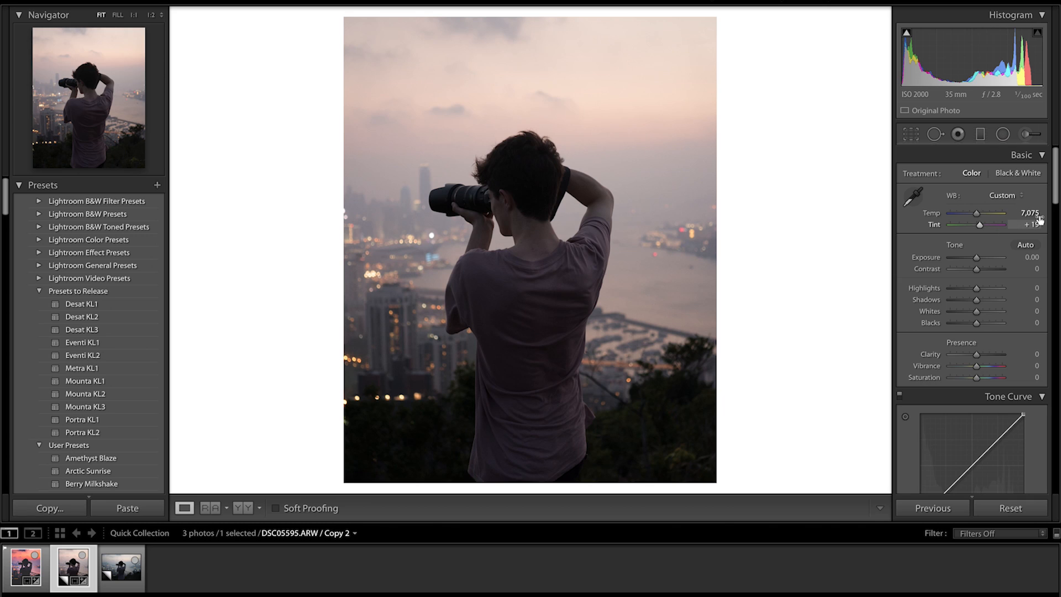
{"action": "type", "text": "20"}
{"action": "key", "text": "Return"}
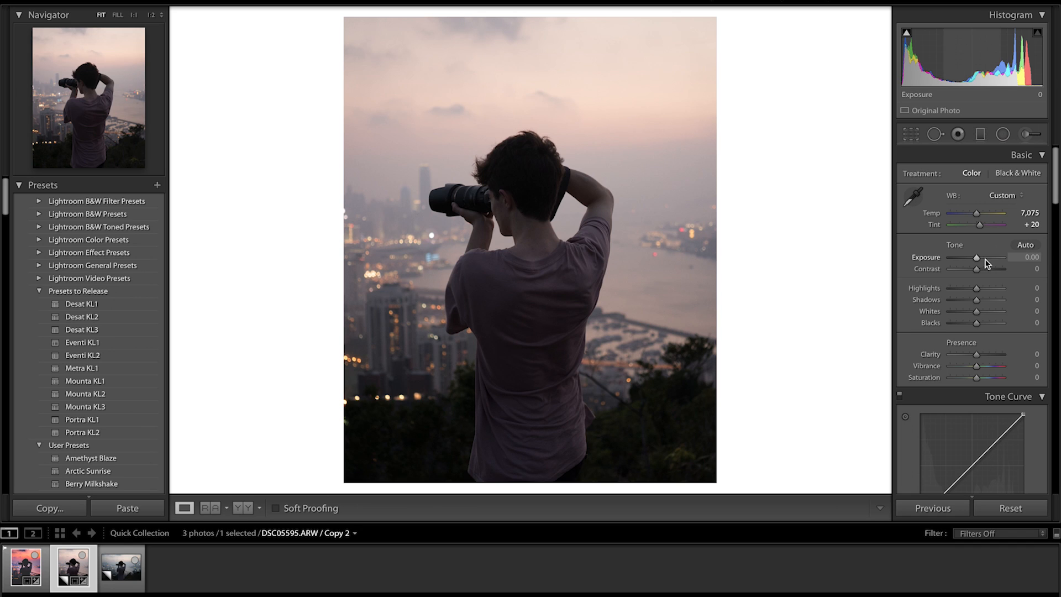
Set the photo's exposure to +0.20 and contrast to +44
{"action": "left_click_drag", "start_coordinate": [977, 257], "coordinate": [978, 259]}
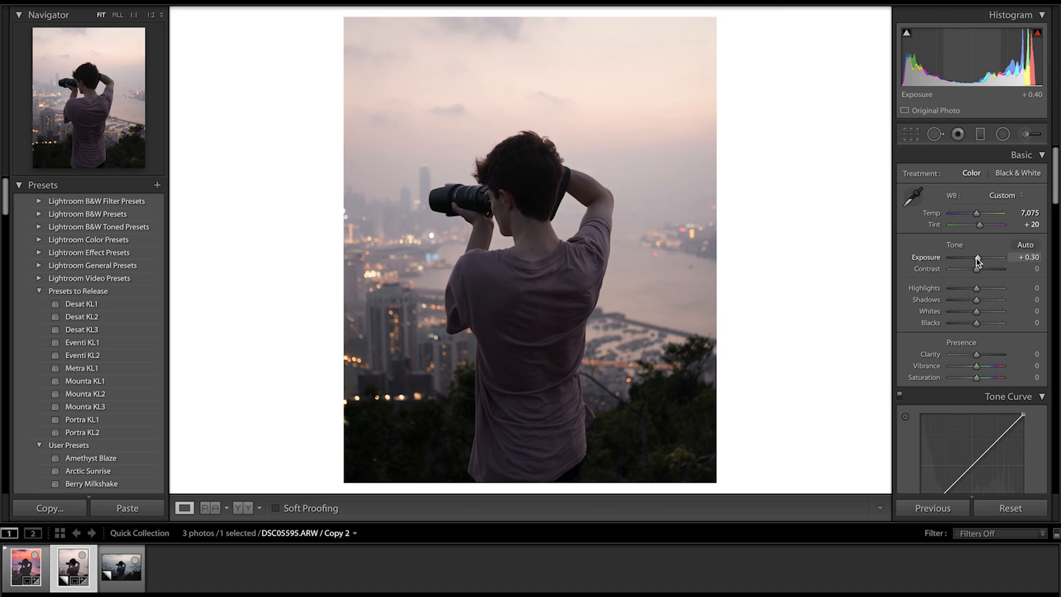
{"action": "left_click_drag", "start_coordinate": [978, 260], "coordinate": [978, 261]}
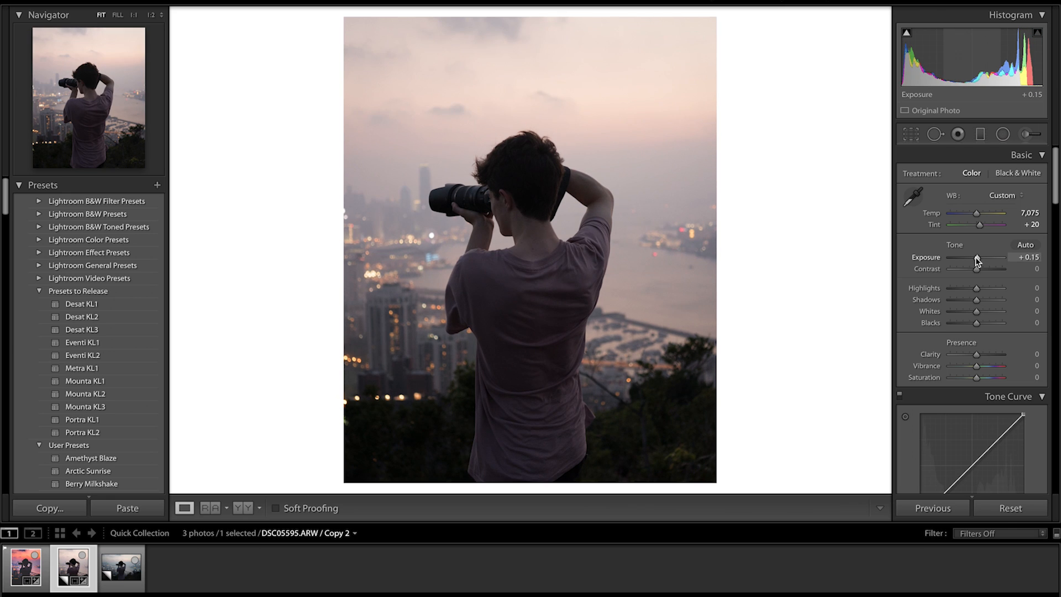
{"action": "left_click", "coordinate": [1030, 257]}
{"action": "type", "text": "0.2"}
{"action": "key", "text": "Return"}
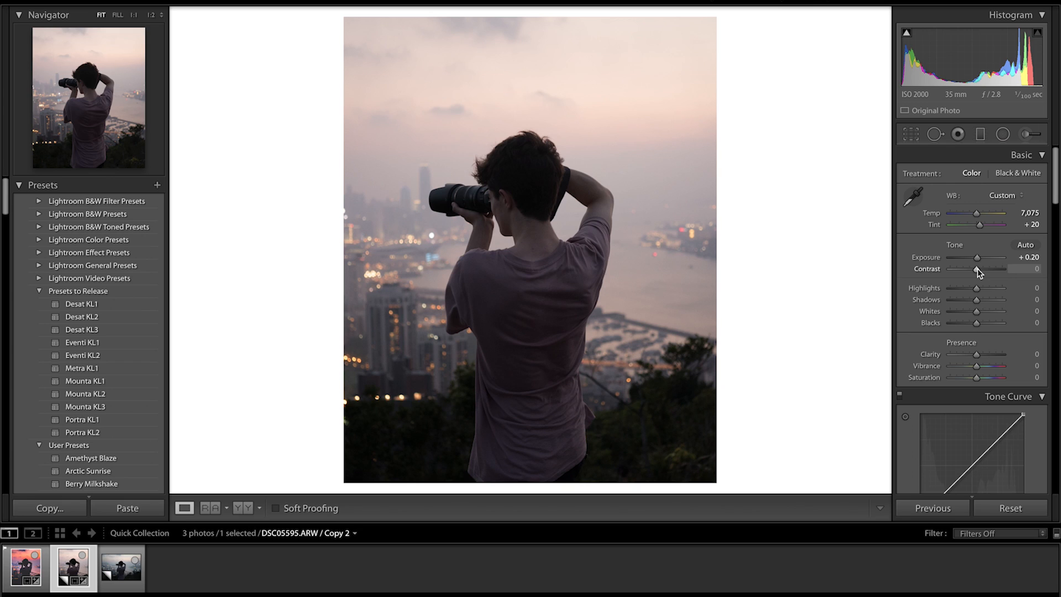
{"action": "left_click_drag", "start_coordinate": [979, 271], "coordinate": [989, 274]}
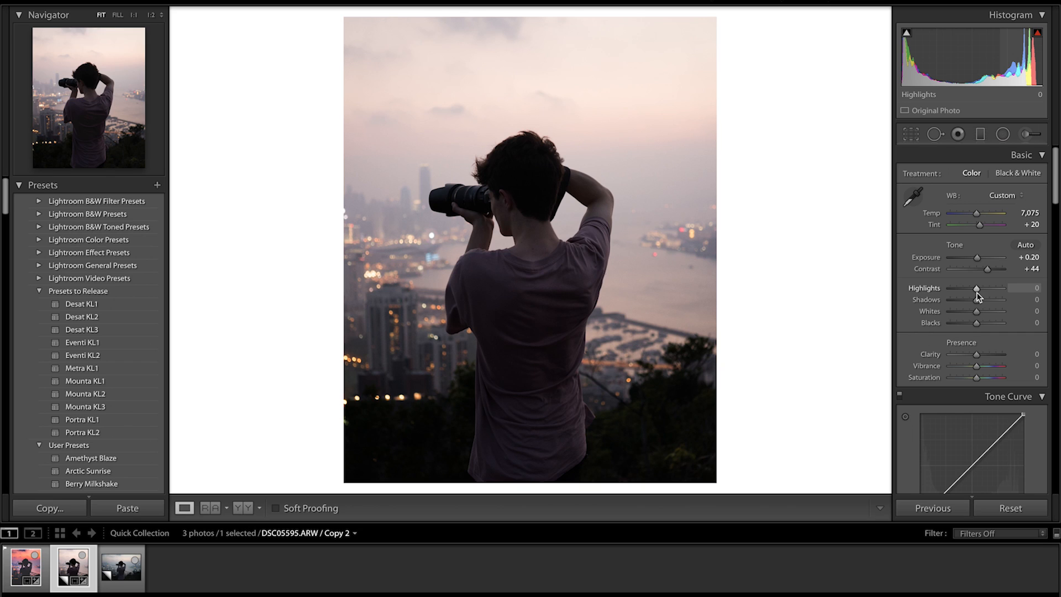
Set the highlights to −100, whites to +13, shadows to +39 and blacks to −62
{"action": "left_click_drag", "start_coordinate": [978, 297], "coordinate": [877, 272]}
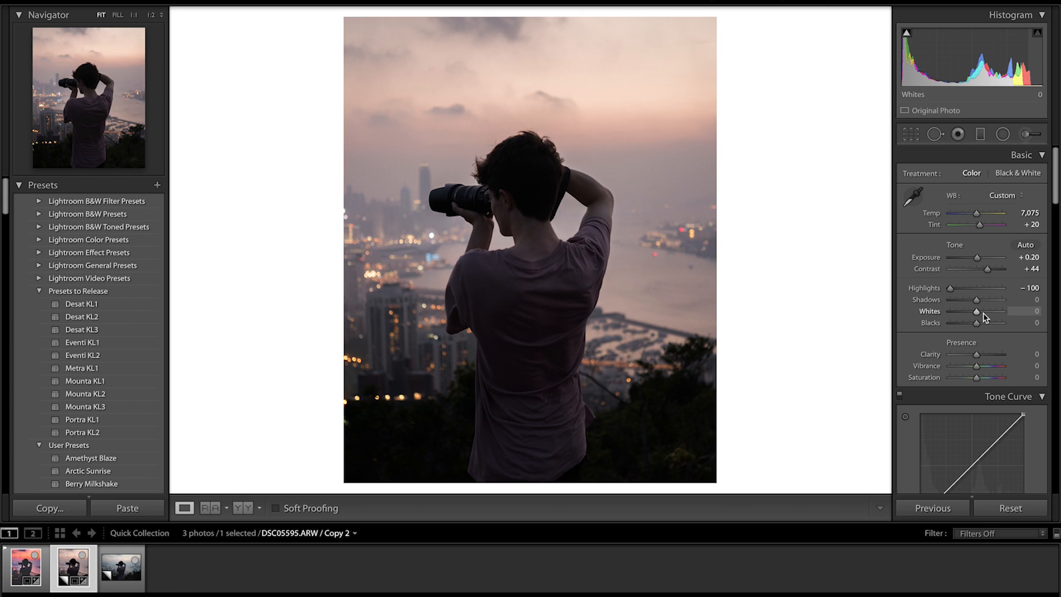
{"action": "mouse_move", "coordinate": [980, 313]}
{"action": "left_mouse_down"}
{"action": "mouse_move", "coordinate": [996, 313]}
{"action": "mouse_move", "coordinate": [983, 312]}
{"action": "left_mouse_up"}
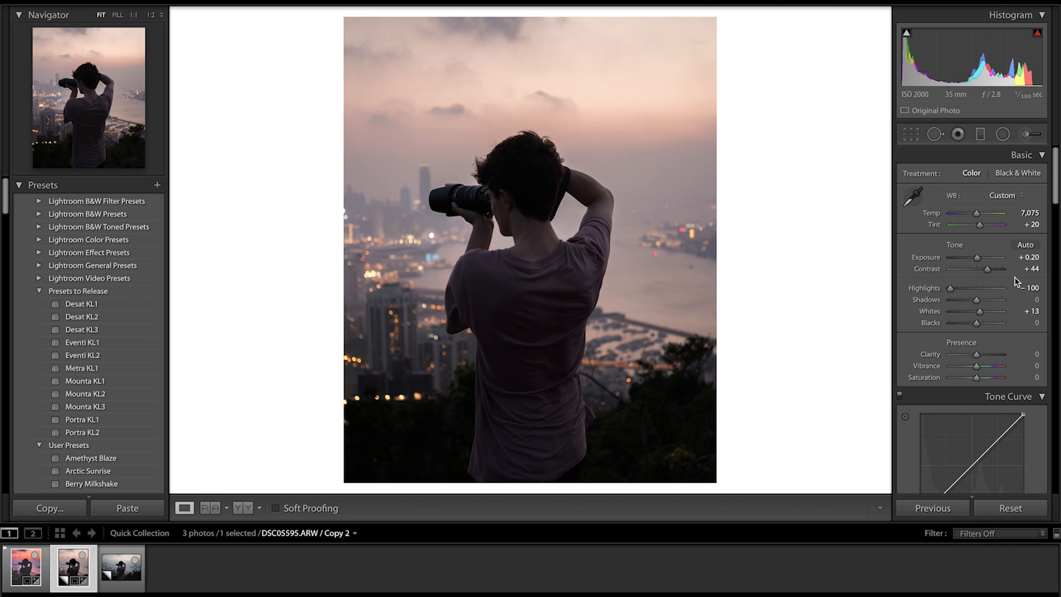
{"action": "left_click_drag", "start_coordinate": [976, 300], "coordinate": [1049, 306]}
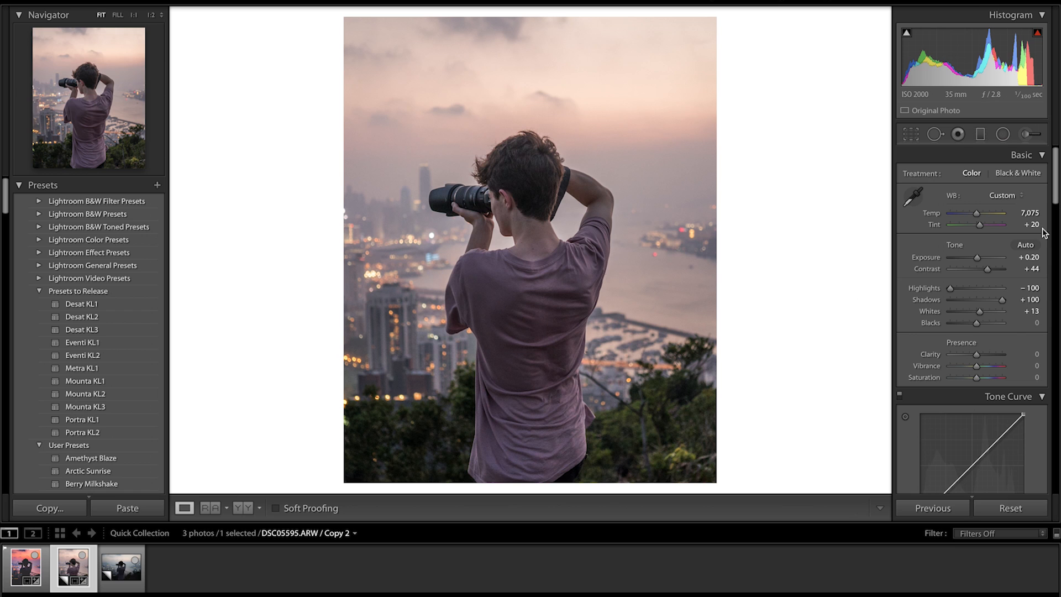
{"action": "left_click_drag", "start_coordinate": [976, 304], "coordinate": [856, 304]}
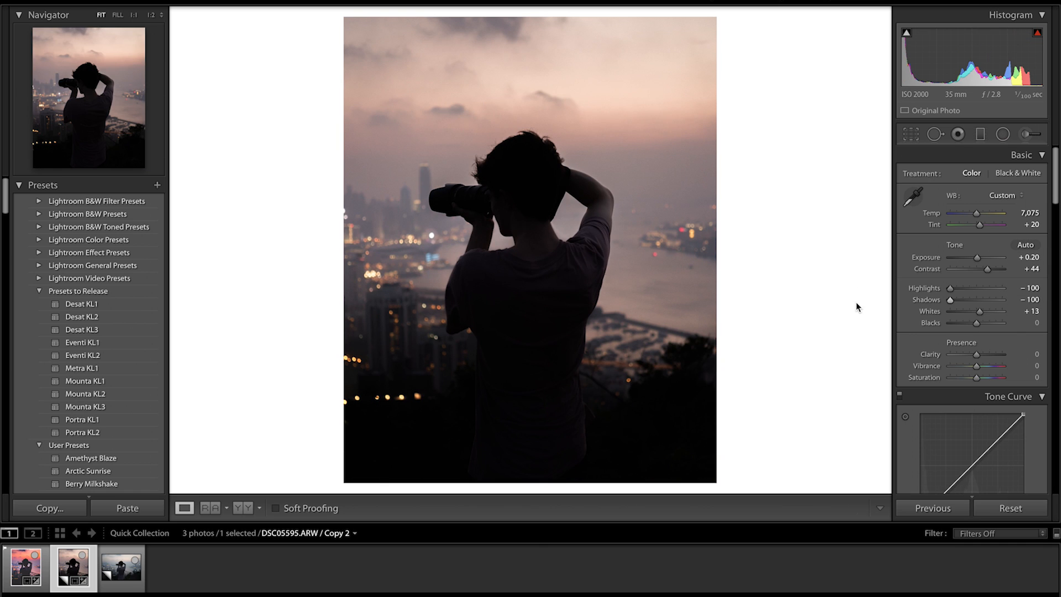
{"action": "left_click_drag", "start_coordinate": [952, 301], "coordinate": [988, 299]}
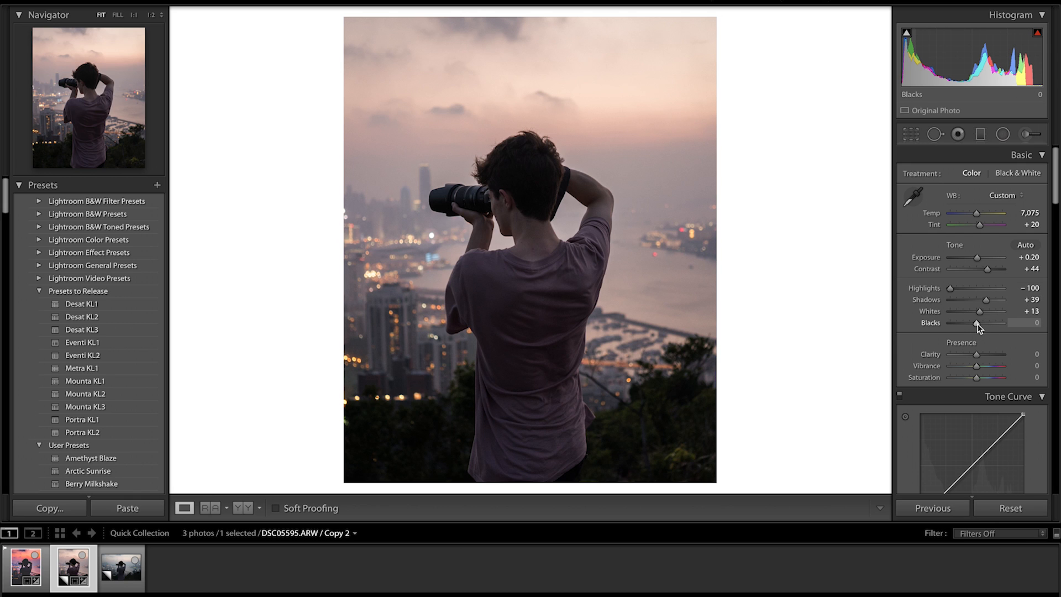
{"action": "mouse_move", "coordinate": [977, 325]}
{"action": "left_mouse_down"}
{"action": "mouse_move", "coordinate": [943, 324]}
{"action": "mouse_move", "coordinate": [1000, 324]}
{"action": "mouse_move", "coordinate": [960, 326]}
{"action": "left_mouse_up"}
Set the clarity to +4, vibrance to +10 and saturation to +10
{"action": "scroll", "coordinate": [960, 326], "scroll_direction": "down", "scroll_amount": 3}
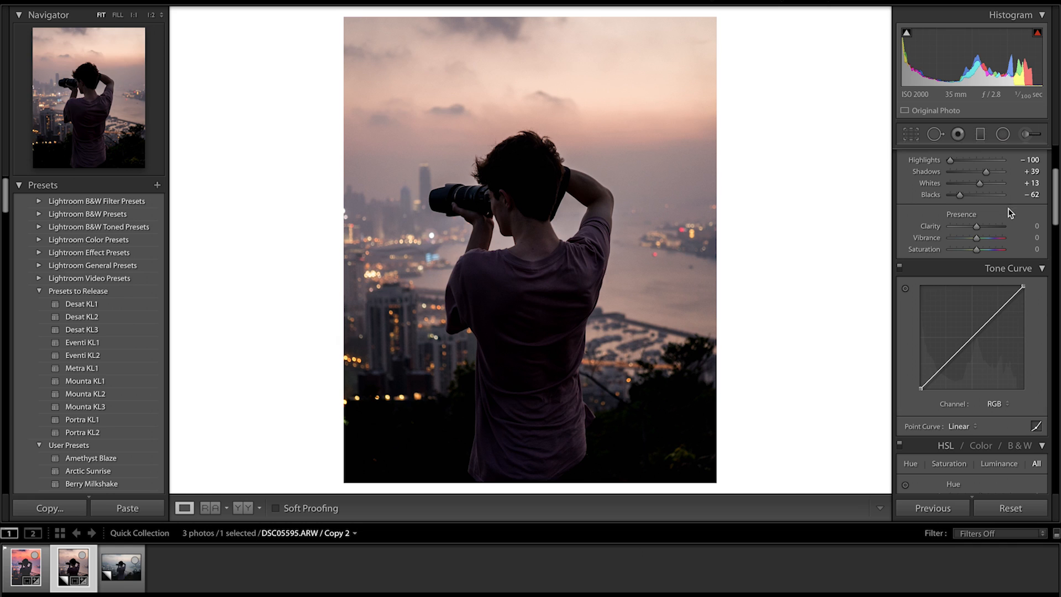
{"action": "left_click_drag", "start_coordinate": [978, 227], "coordinate": [979, 228]}
{"action": "left_click_drag", "start_coordinate": [976, 238], "coordinate": [981, 248]}
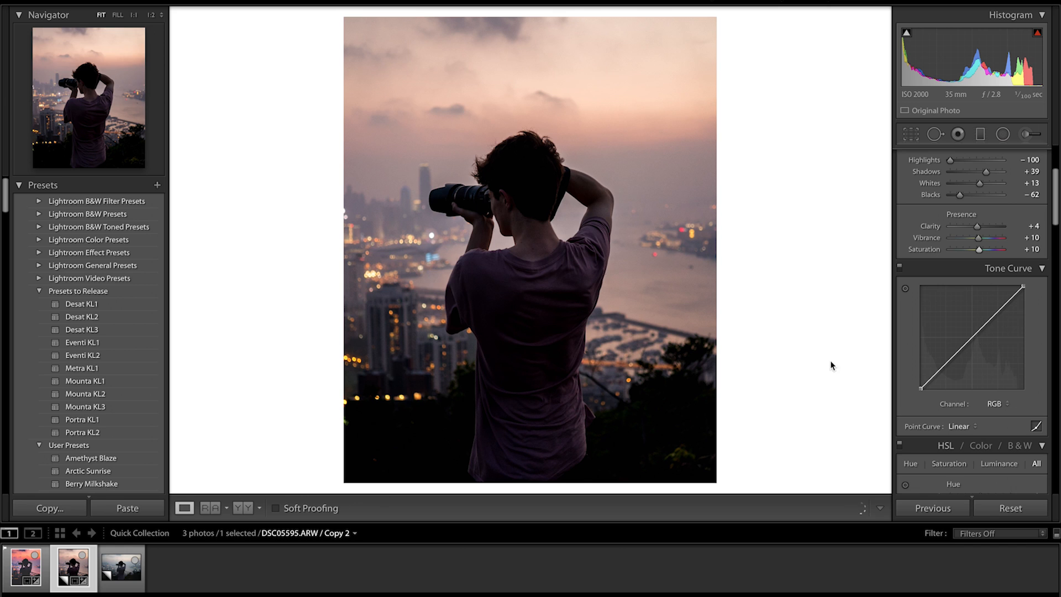
Shape the RGB tone curve into a faded S-curve with a lifted black point, darker shadows, brighter midtones and a slightly lowered white point
{"action": "scroll", "coordinate": [986, 275], "scroll_direction": "up", "scroll_amount": 1}
{"action": "scroll", "coordinate": [986, 275], "scroll_direction": "up", "scroll_amount": 5}
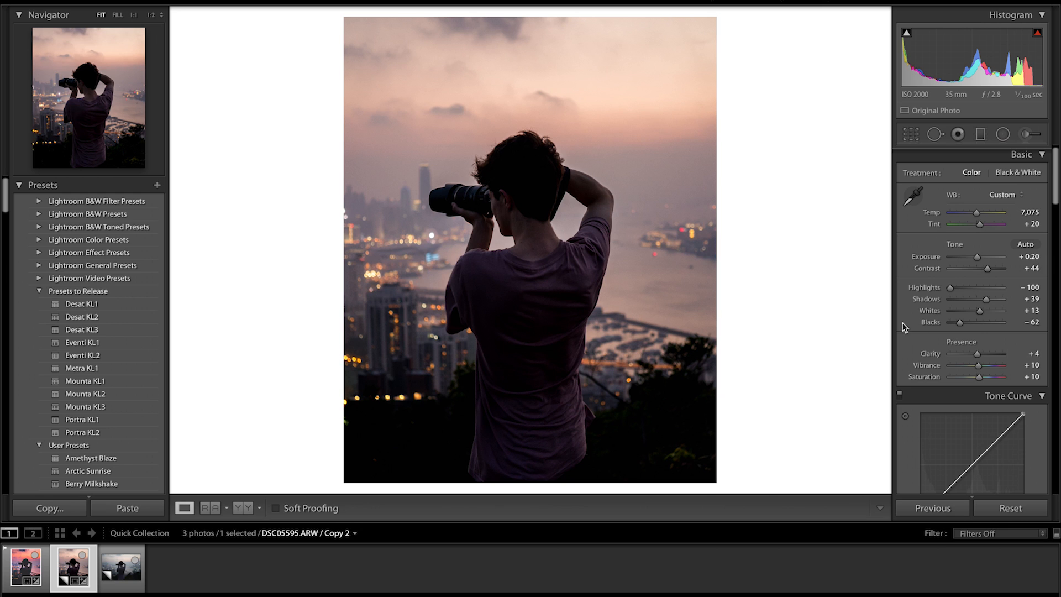
{"action": "scroll", "coordinate": [1000, 365], "scroll_direction": "down", "scroll_amount": 4}
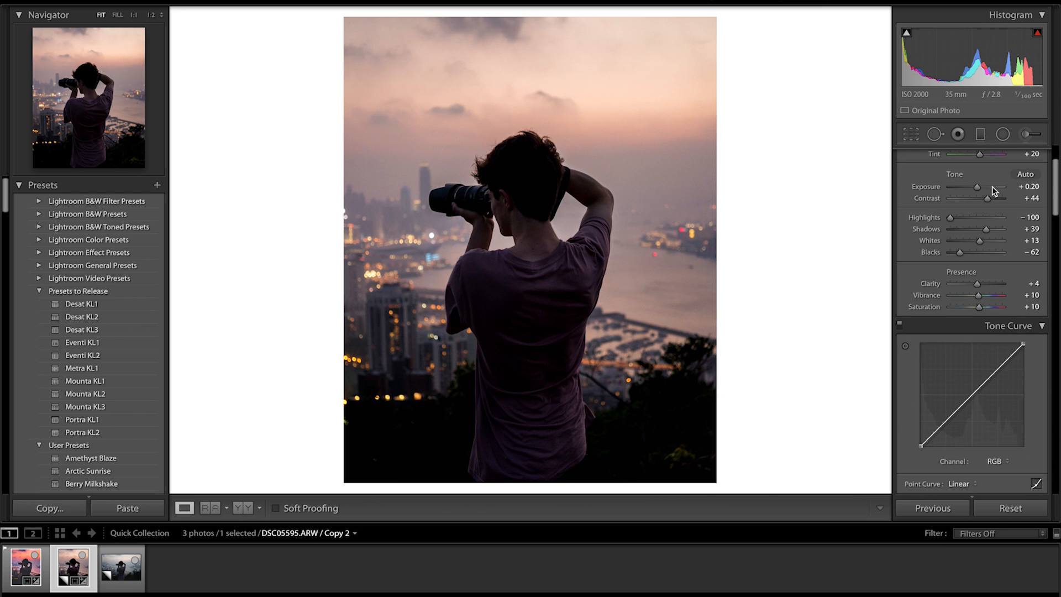
{"action": "scroll", "coordinate": [956, 403], "scroll_direction": "down", "scroll_amount": 4}
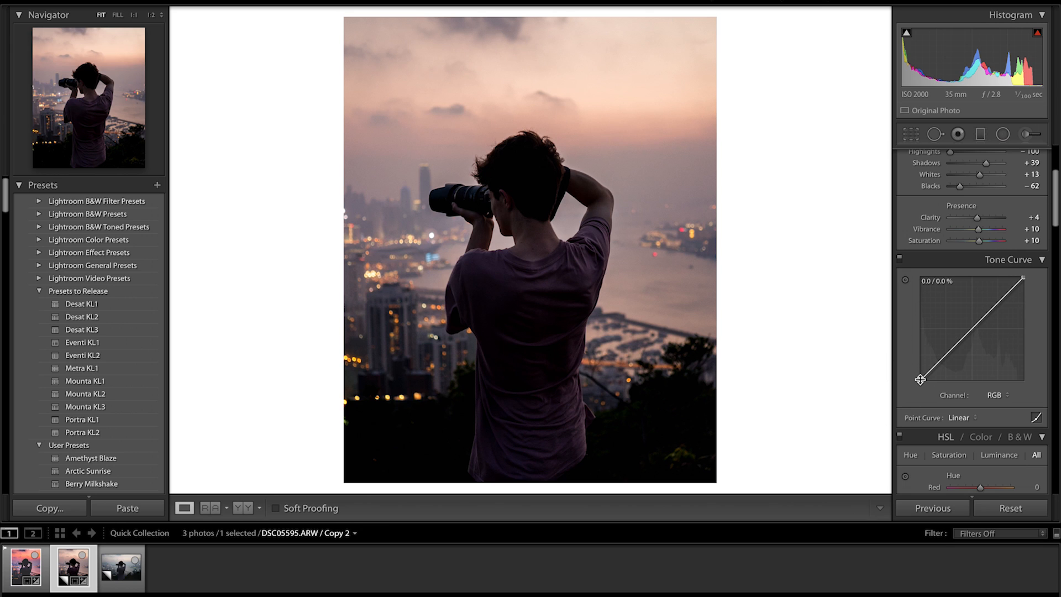
{"action": "left_click_drag", "start_coordinate": [920, 378], "coordinate": [927, 362]}
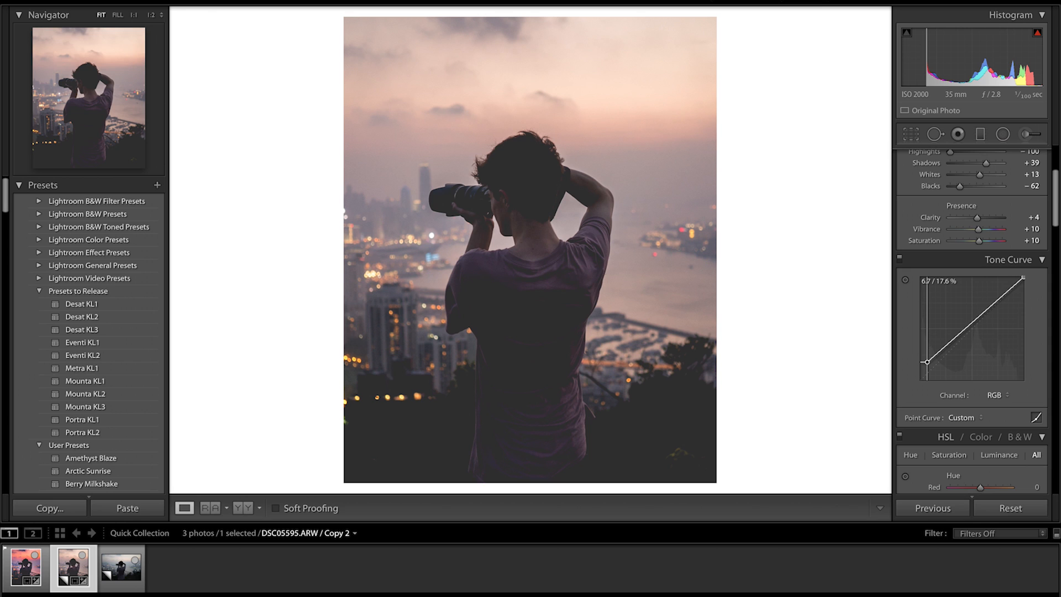
{"action": "left_click_drag", "start_coordinate": [928, 362], "coordinate": [925, 365]}
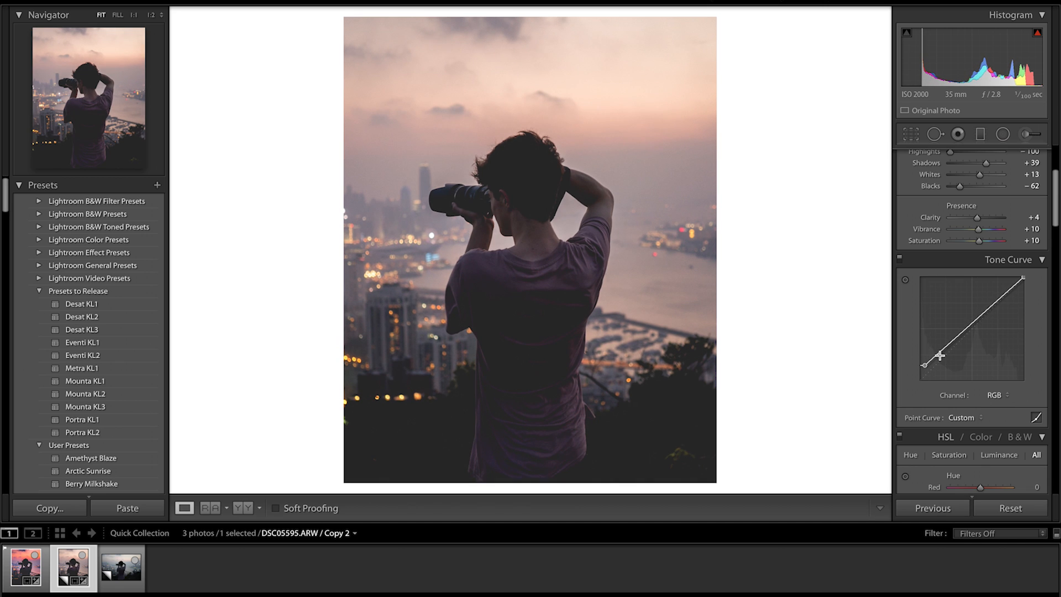
{"action": "left_click_drag", "start_coordinate": [925, 365], "coordinate": [925, 363]}
{"action": "left_click_drag", "start_coordinate": [950, 341], "coordinate": [948, 350]}
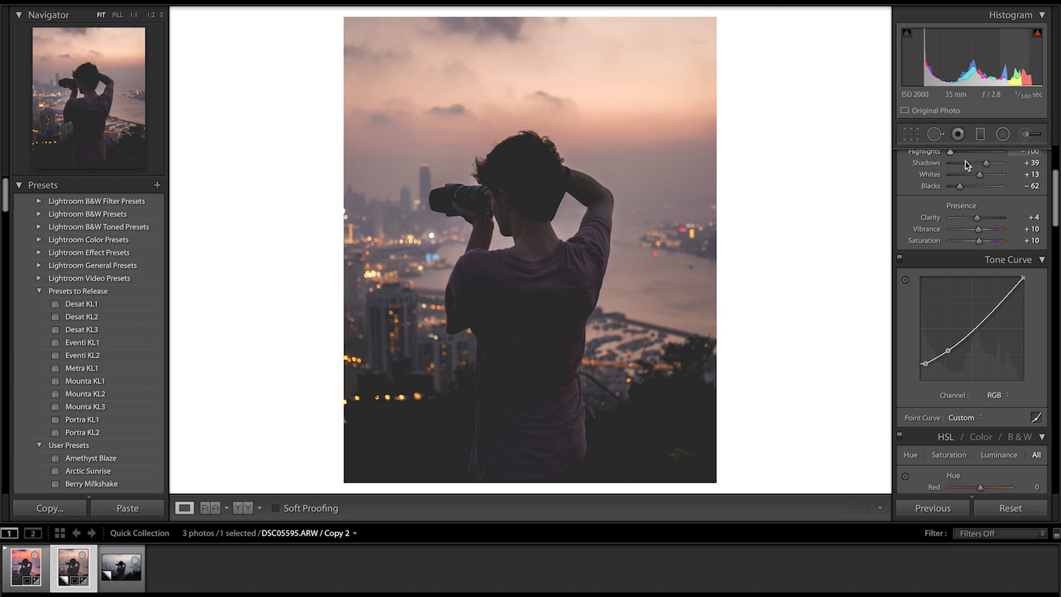
{"action": "left_click_drag", "start_coordinate": [986, 319], "coordinate": [975, 319]}
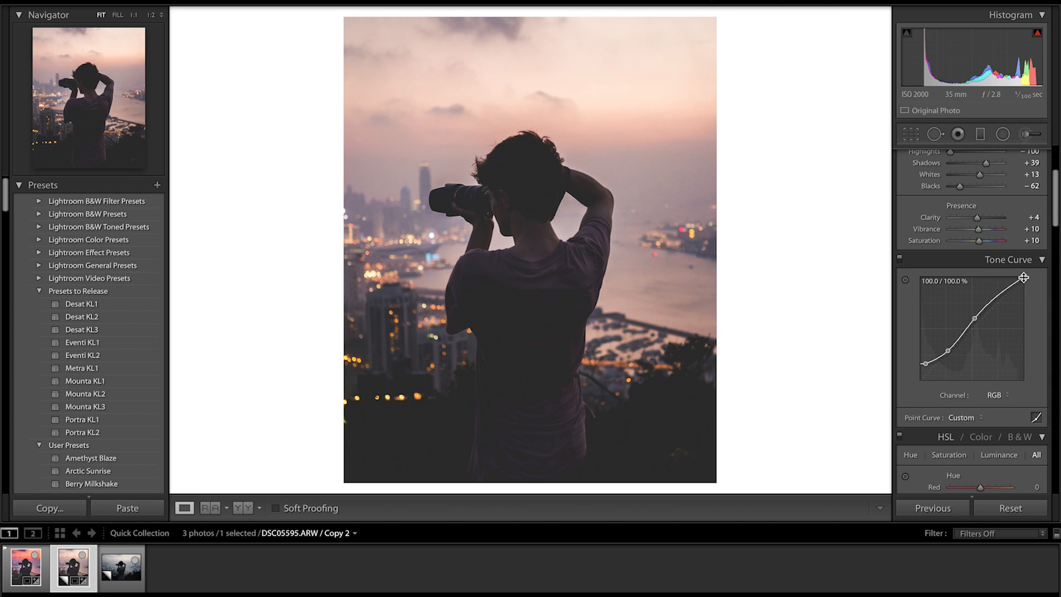
{"action": "left_click_drag", "start_coordinate": [1024, 277], "coordinate": [1026, 282]}
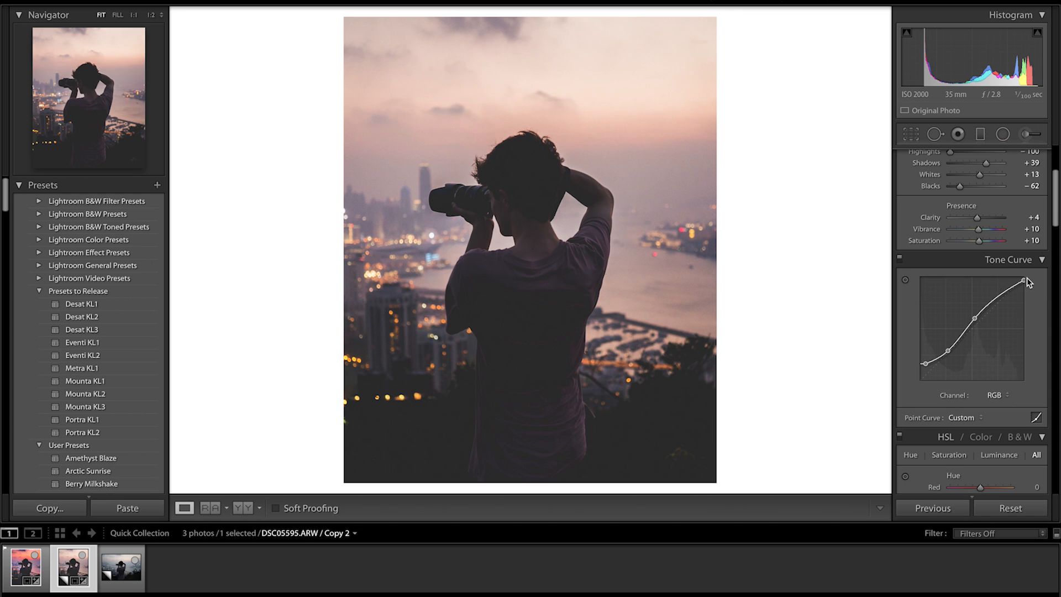
Try the red hue at both extremes and set it to −15
{"action": "scroll", "coordinate": [981, 188], "scroll_direction": "down", "scroll_amount": 5}
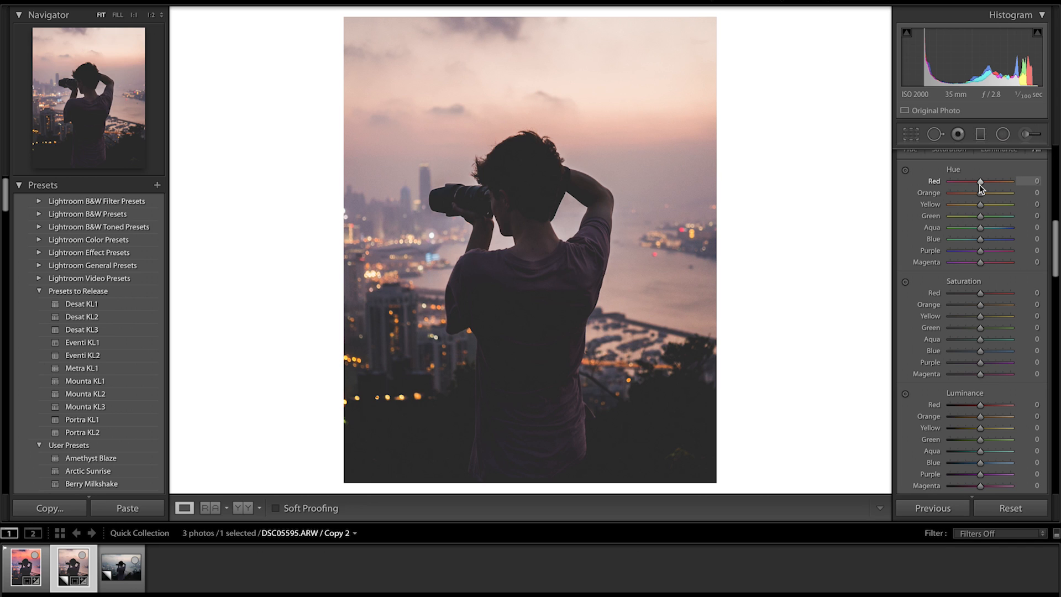
{"action": "left_click_drag", "start_coordinate": [980, 188], "coordinate": [950, 188]}
{"action": "left_click_drag", "start_coordinate": [950, 181], "coordinate": [1032, 176]}
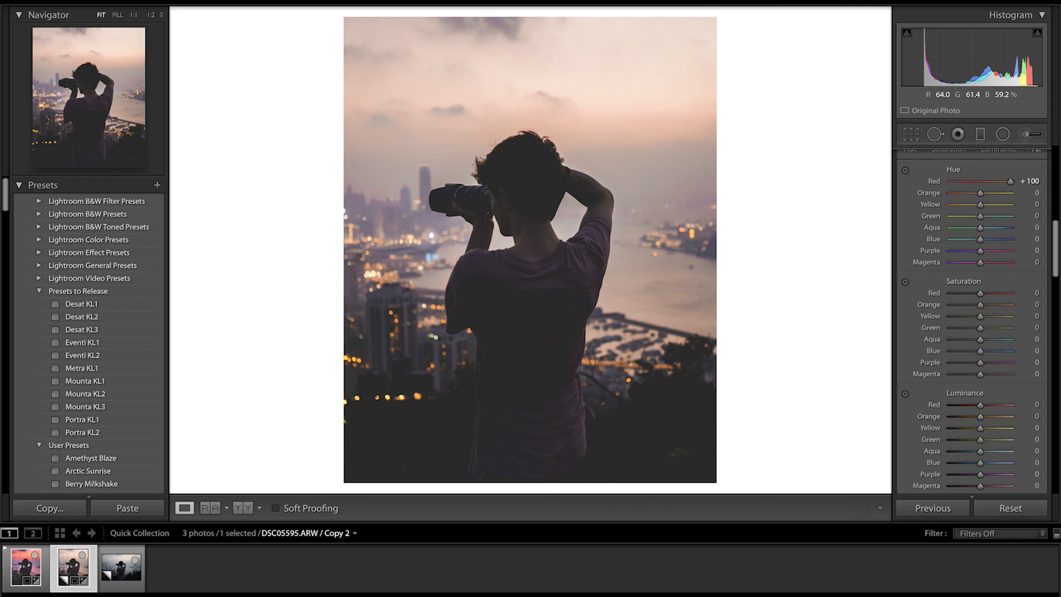
{"action": "left_click_drag", "start_coordinate": [1008, 180], "coordinate": [1003, 181]}
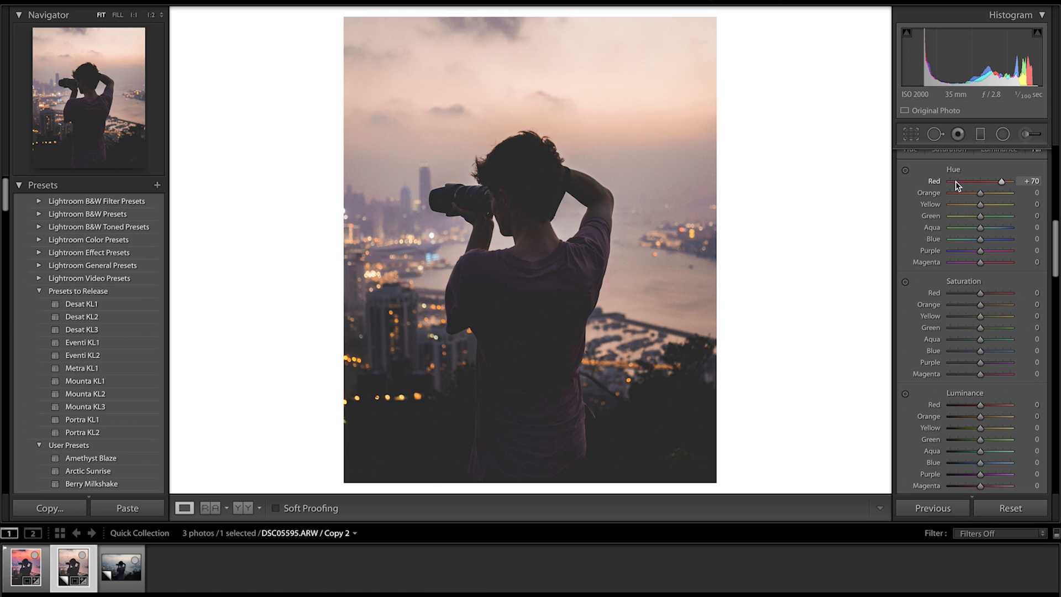
{"action": "left_click", "coordinate": [982, 183]}
{"action": "left_click_drag", "start_coordinate": [982, 182], "coordinate": [976, 181]}
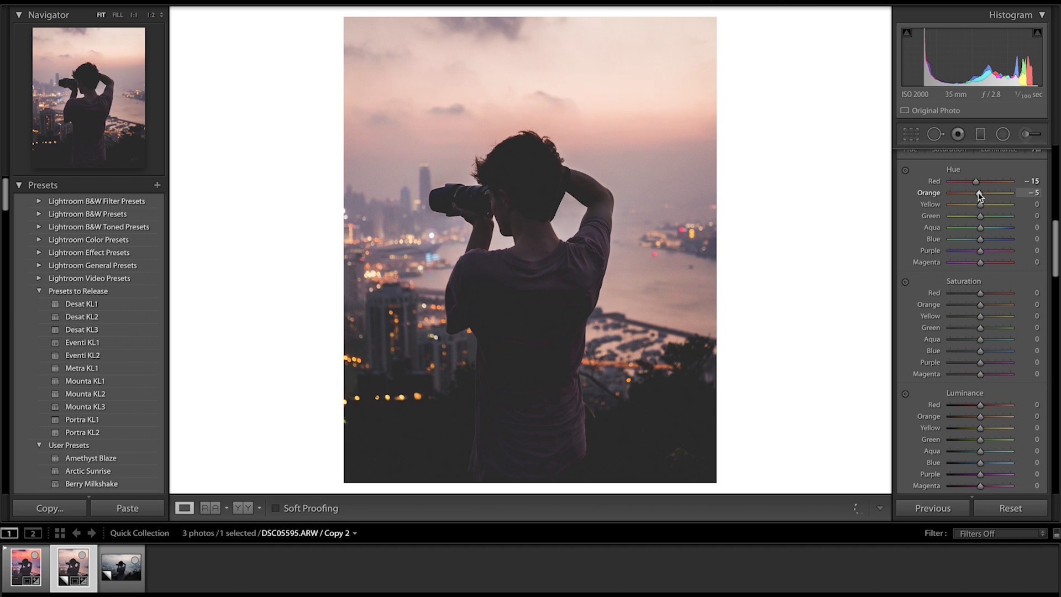
Set the orange hue to −17, yellow to −12, green to +85 and aqua to −40, checking the city lights up close
{"action": "mouse_move", "coordinate": [981, 193]}
{"action": "left_mouse_down"}
{"action": "mouse_move", "coordinate": [946, 192]}
{"action": "mouse_move", "coordinate": [976, 193]}
{"action": "left_mouse_up"}
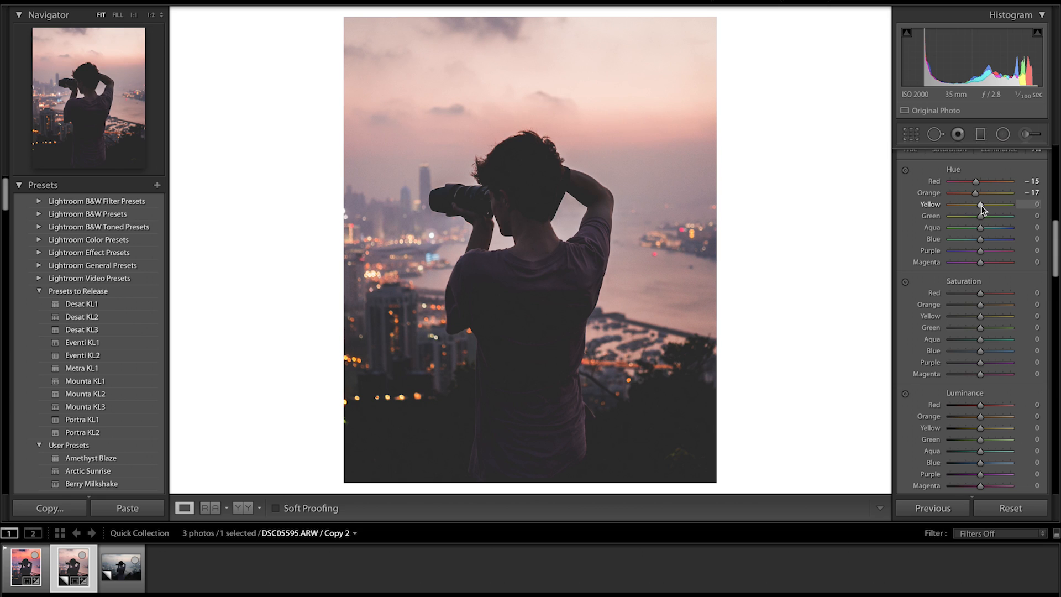
{"action": "left_click_drag", "start_coordinate": [981, 206], "coordinate": [978, 206]}
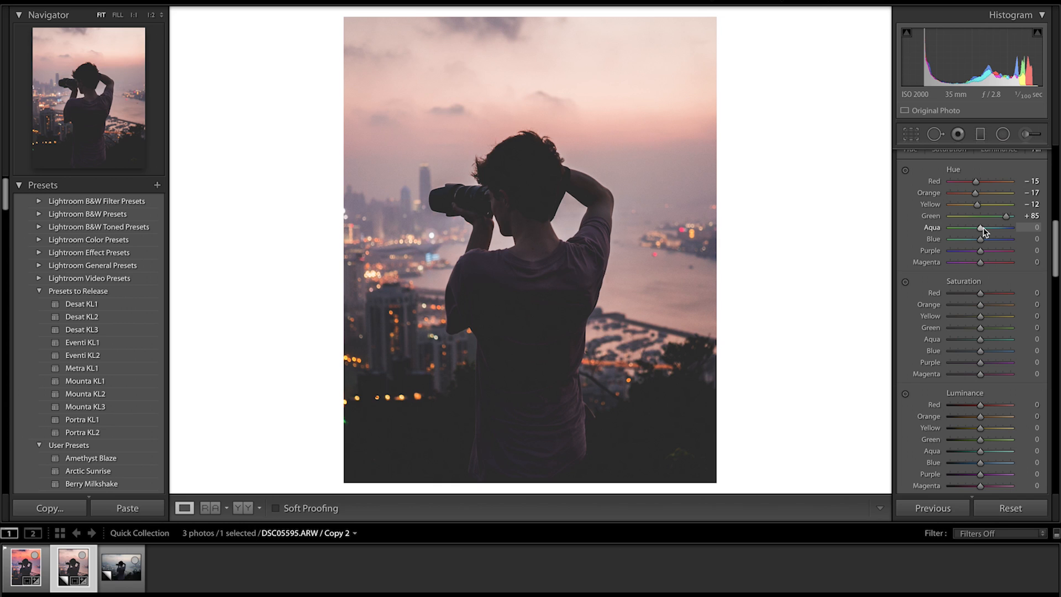
{"action": "mouse_move", "coordinate": [982, 227]}
{"action": "left_mouse_down"}
{"action": "mouse_move", "coordinate": [957, 227]}
{"action": "mouse_move", "coordinate": [974, 220]}
{"action": "left_mouse_up"}
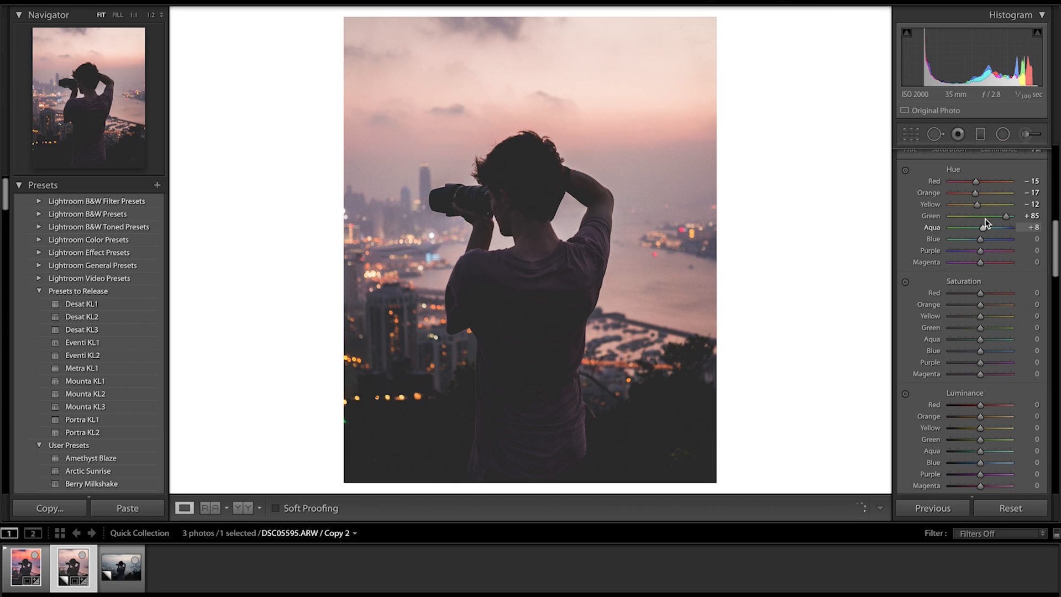
{"action": "left_click", "coordinate": [433, 259]}
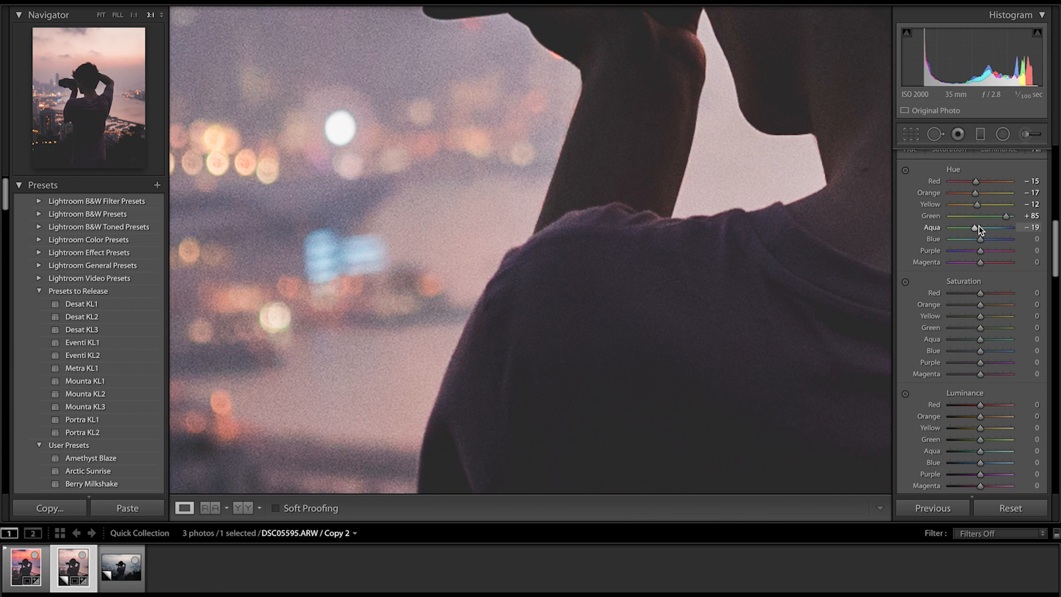
{"action": "mouse_move", "coordinate": [979, 226]}
{"action": "left_mouse_down"}
{"action": "mouse_move", "coordinate": [927, 227]}
{"action": "mouse_move", "coordinate": [1060, 227]}
{"action": "mouse_move", "coordinate": [853, 231]}
{"action": "mouse_move", "coordinate": [1060, 228]}
{"action": "mouse_move", "coordinate": [845, 237]}
{"action": "mouse_move", "coordinate": [972, 230]}
{"action": "left_mouse_up"}
{"action": "left_click", "coordinate": [462, 237]}
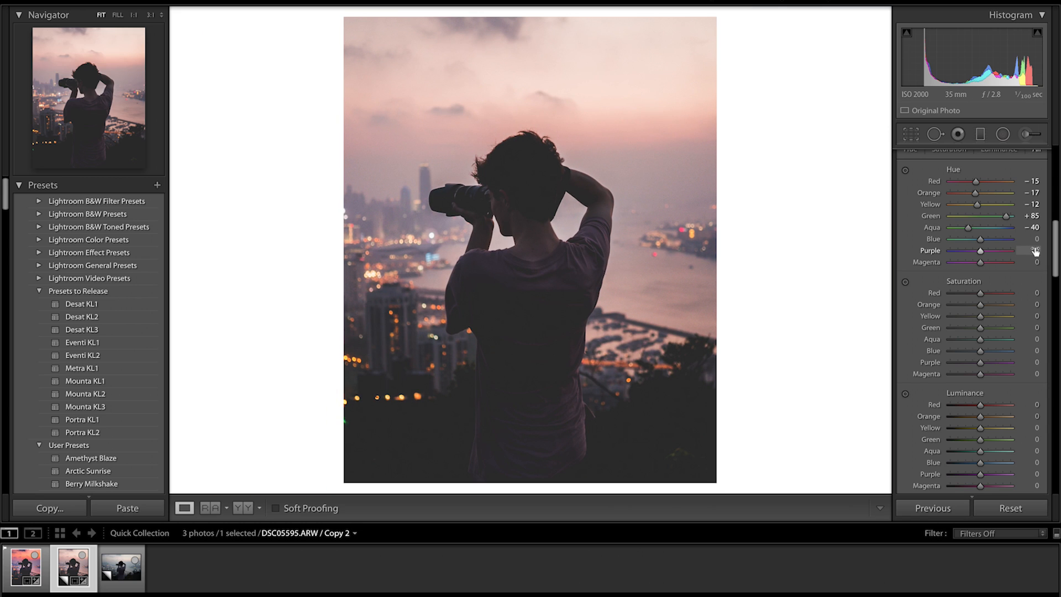
Try a strong blue hue shift and reset it, and set the magenta hue to +20
{"action": "left_click_drag", "start_coordinate": [981, 240], "coordinate": [893, 251]}
{"action": "double_click", "coordinate": [950, 238]}
{"action": "mouse_move", "coordinate": [979, 262]}
{"action": "left_mouse_down"}
{"action": "mouse_move", "coordinate": [1017, 263]}
{"action": "mouse_move", "coordinate": [987, 270]}
{"action": "left_mouse_up"}
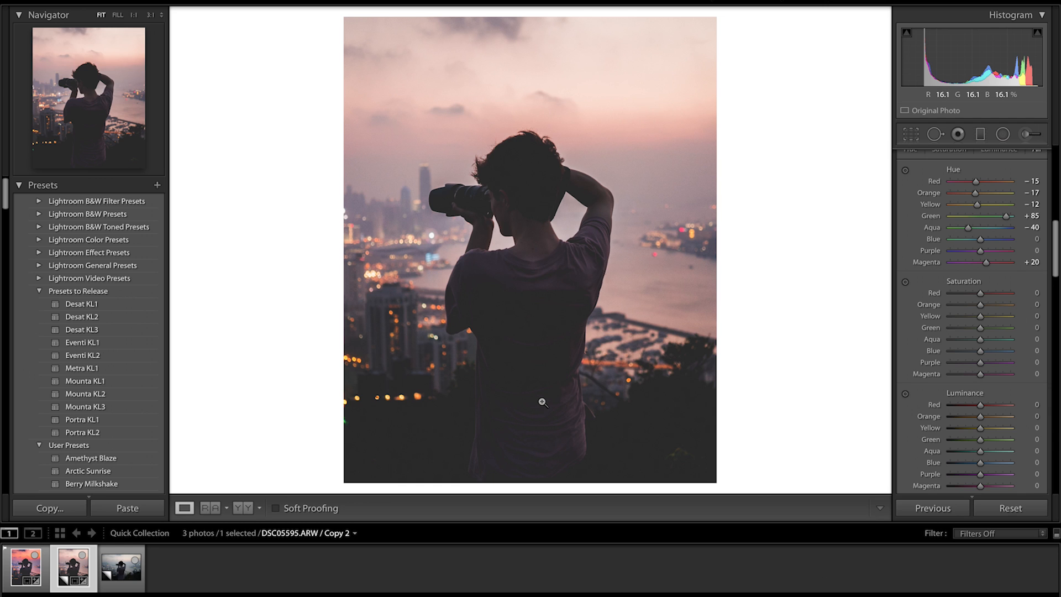
Draw a radial filter over the photographer's back and move it down to the middle of the shirt
{"action": "left_click", "coordinate": [1002, 134]}
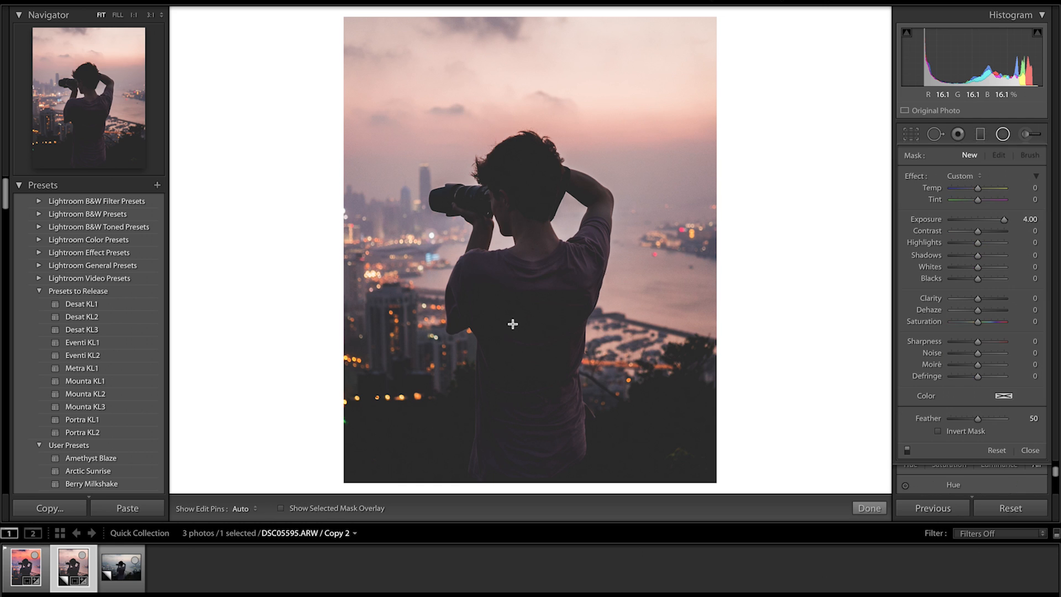
{"action": "left_click_drag", "start_coordinate": [513, 324], "coordinate": [579, 411]}
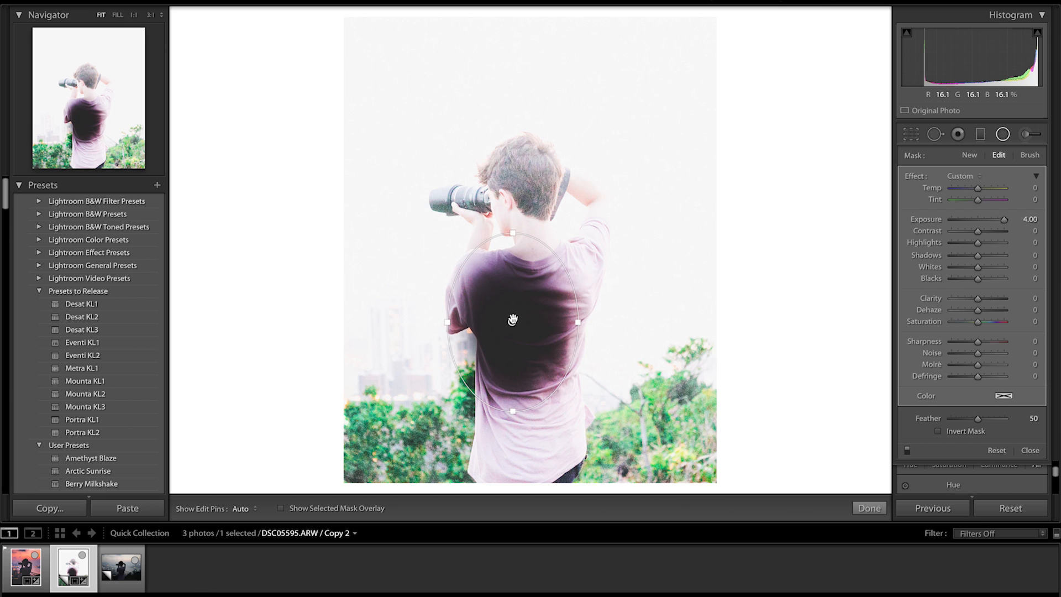
{"action": "left_click_drag", "start_coordinate": [513, 319], "coordinate": [533, 356]}
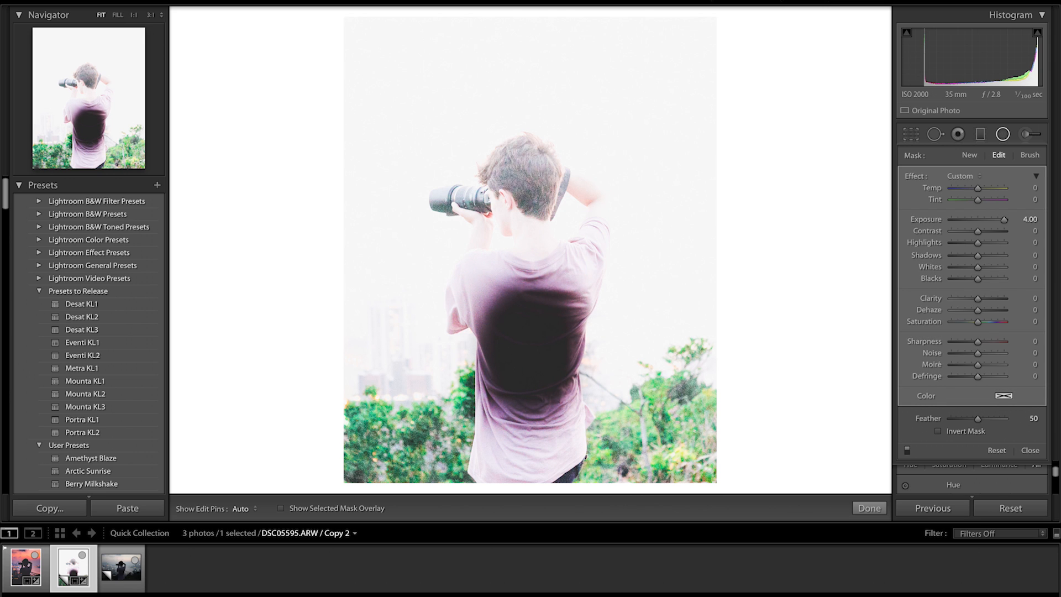
Invert the radial filter's mask, set its exposure to 0.84, raise its contrast slightly and close the filter
{"action": "double_click", "coordinate": [929, 220]}
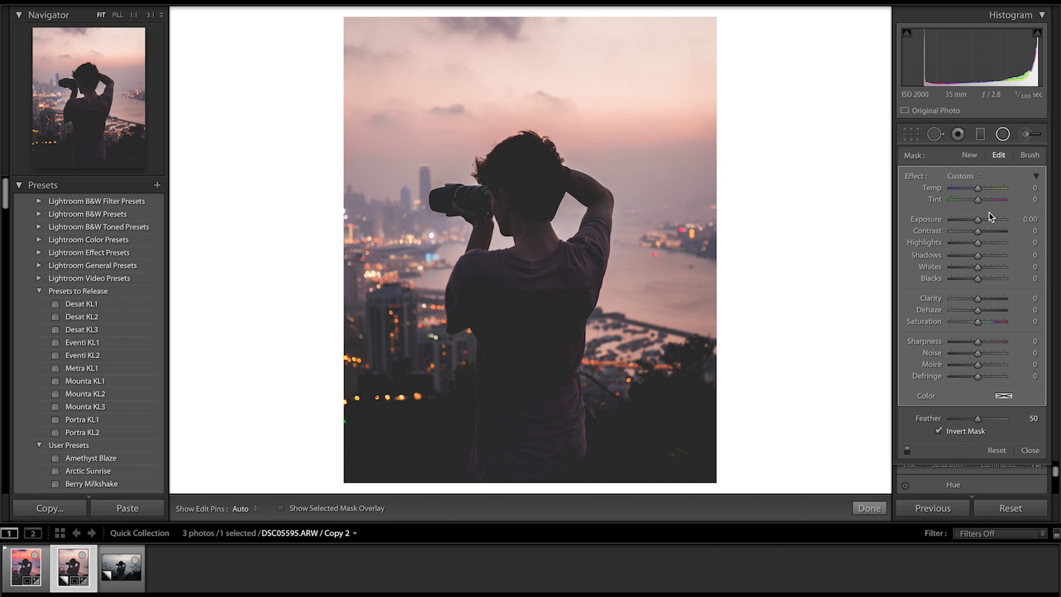
{"action": "mouse_move", "coordinate": [992, 219]}
{"action": "left_mouse_down"}
{"action": "mouse_move", "coordinate": [1042, 220]}
{"action": "mouse_move", "coordinate": [984, 222]}
{"action": "left_mouse_up"}
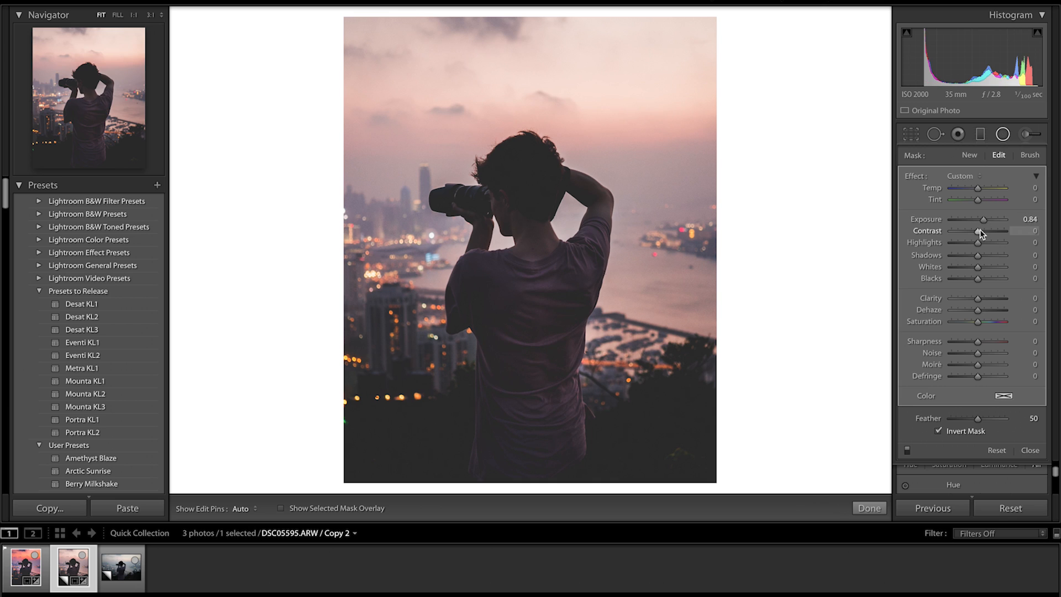
{"action": "left_click_drag", "start_coordinate": [980, 230], "coordinate": [984, 230]}
{"action": "left_click", "coordinate": [1001, 139]}
Set the red saturation to +33 and, after trying orange at +100, the orange saturation to +37
{"action": "scroll", "coordinate": [1007, 239], "scroll_direction": "down", "scroll_amount": 10}
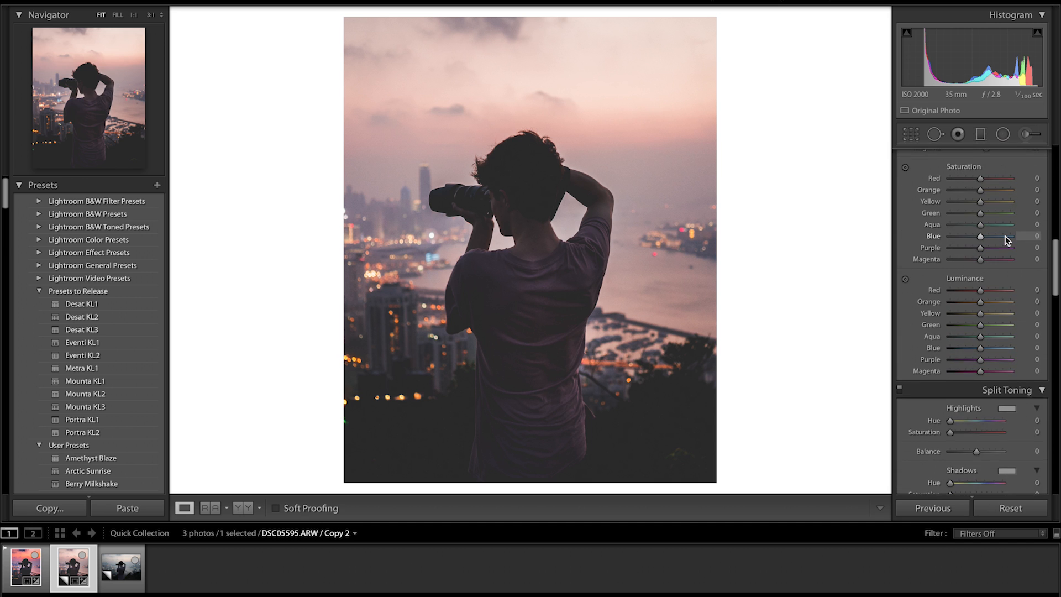
{"action": "scroll", "coordinate": [1007, 239], "scroll_direction": "up", "scroll_amount": 2}
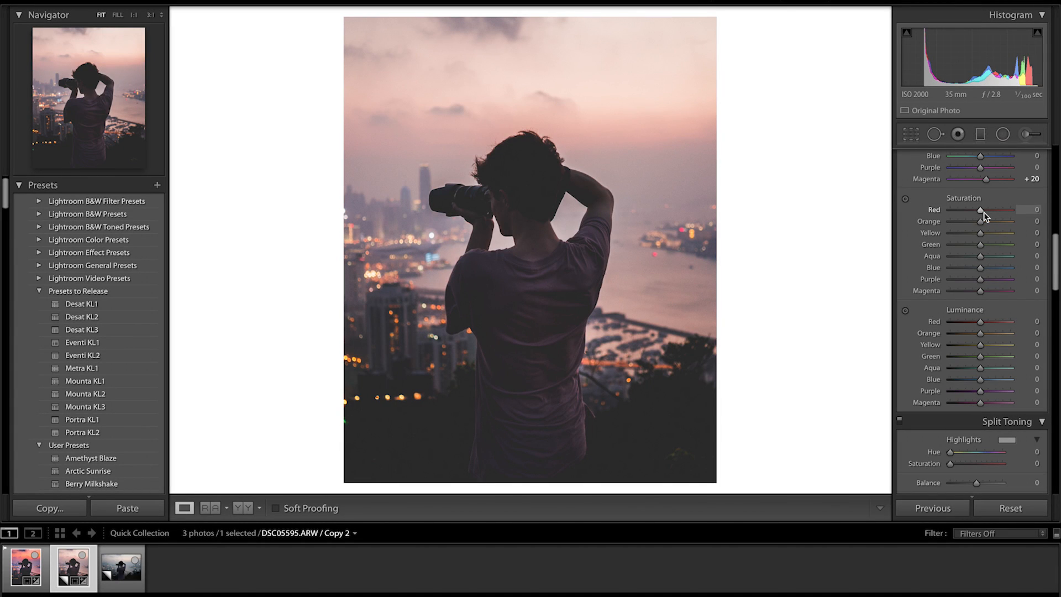
{"action": "left_click_drag", "start_coordinate": [981, 211], "coordinate": [990, 210]}
{"action": "left_click_drag", "start_coordinate": [983, 221], "coordinate": [1044, 225]}
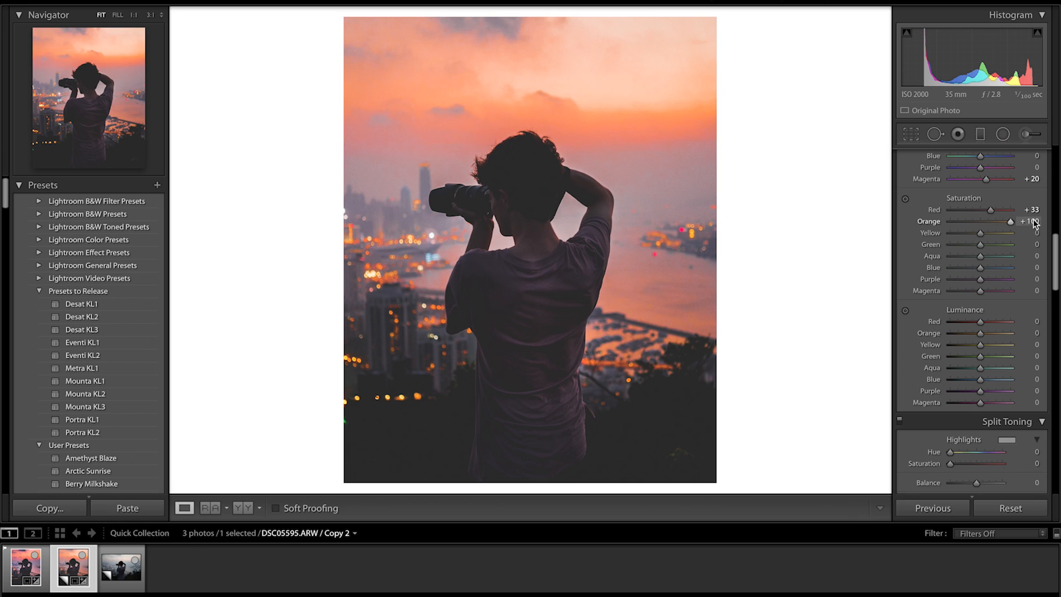
{"action": "left_click_drag", "start_coordinate": [1006, 221], "coordinate": [995, 225]}
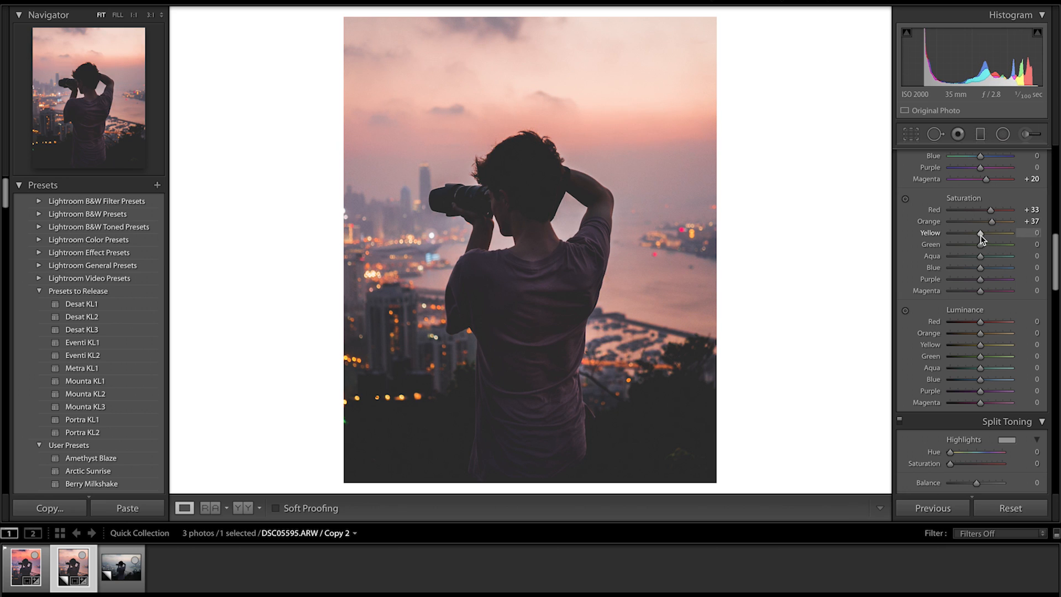
Try the yellow saturation at a high value, set it to +9, and set the green saturation to +98
{"action": "left_click_drag", "start_coordinate": [980, 235], "coordinate": [1018, 193]}
{"action": "left_click_drag", "start_coordinate": [1011, 234], "coordinate": [977, 244]}
{"action": "mouse_move", "coordinate": [978, 234]}
{"action": "left_mouse_down"}
{"action": "mouse_move", "coordinate": [1011, 233]}
{"action": "mouse_move", "coordinate": [982, 238]}
{"action": "left_mouse_up"}
{"action": "left_click_drag", "start_coordinate": [980, 243], "coordinate": [1010, 243]}
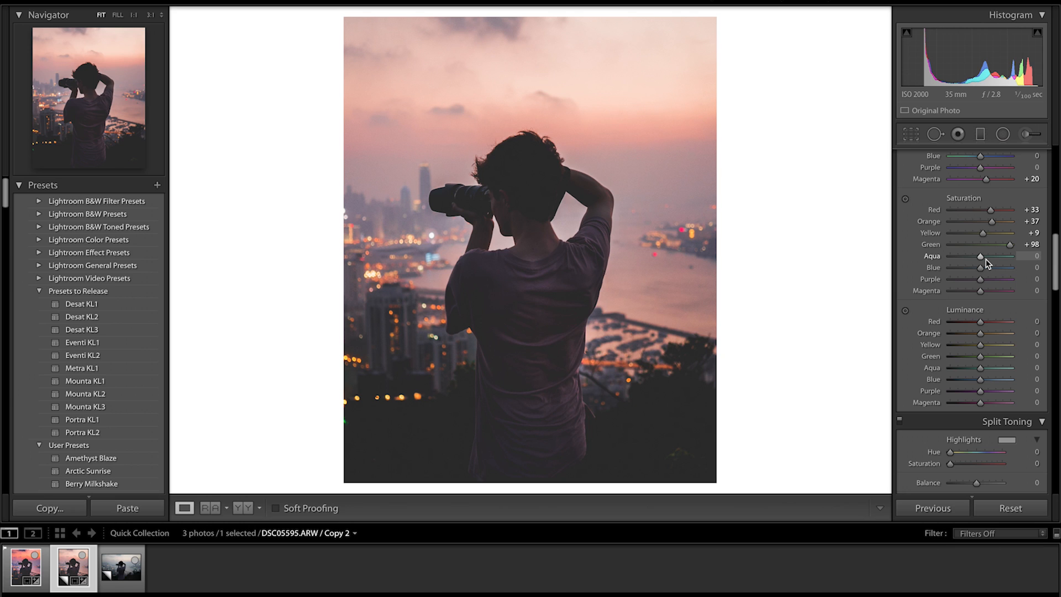
Try the aqua saturation at +100 and reset it, and set the blue saturation to +37
{"action": "left_click_drag", "start_coordinate": [988, 263], "coordinate": [1060, 231]}
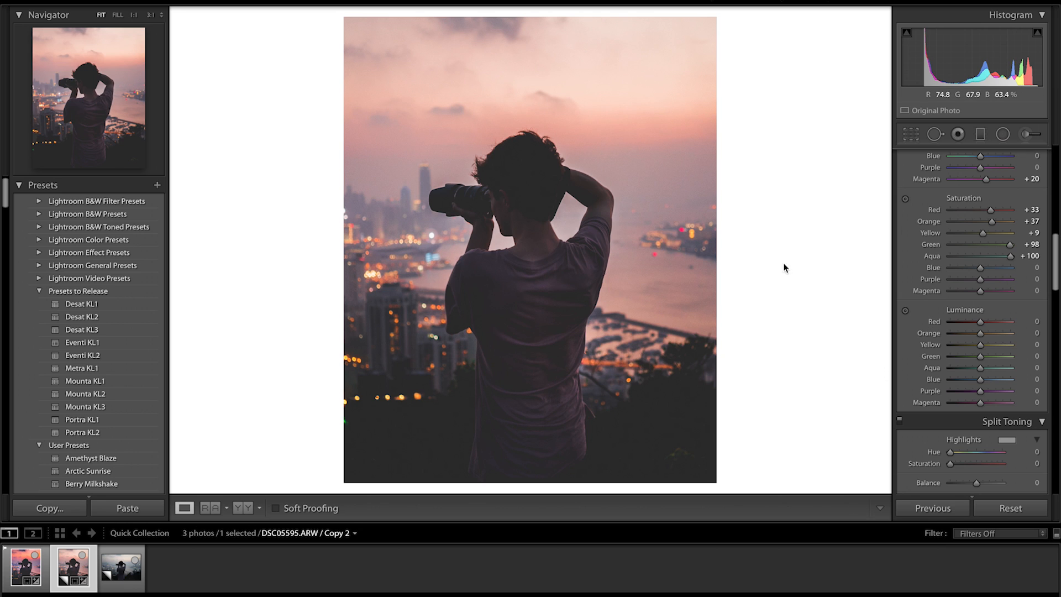
{"action": "double_click", "coordinate": [925, 257]}
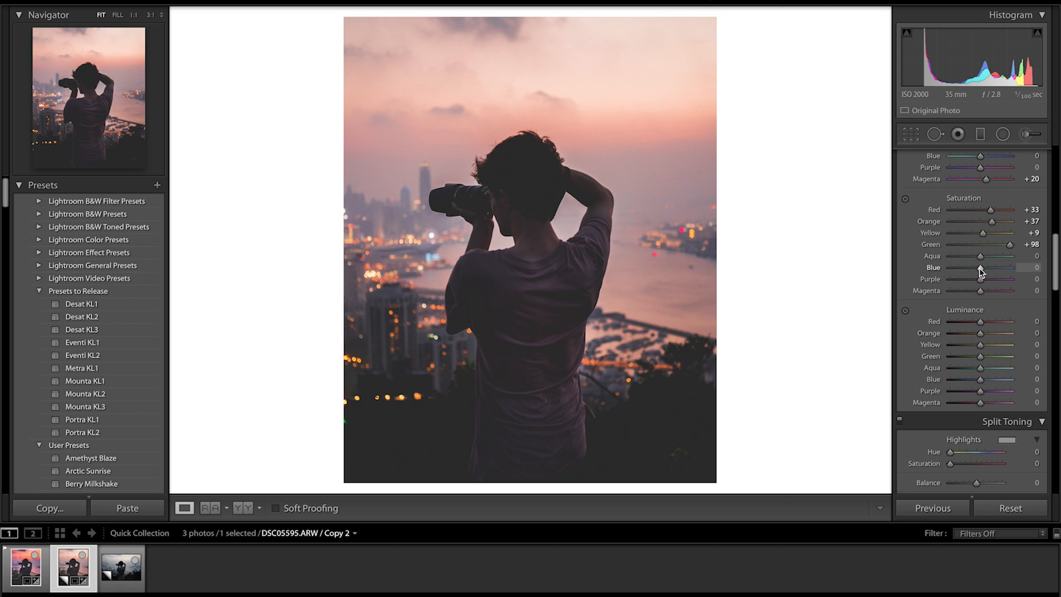
{"action": "mouse_move", "coordinate": [980, 270]}
{"action": "left_mouse_down"}
{"action": "mouse_move", "coordinate": [1016, 266]}
{"action": "mouse_move", "coordinate": [990, 265]}
{"action": "left_mouse_up"}
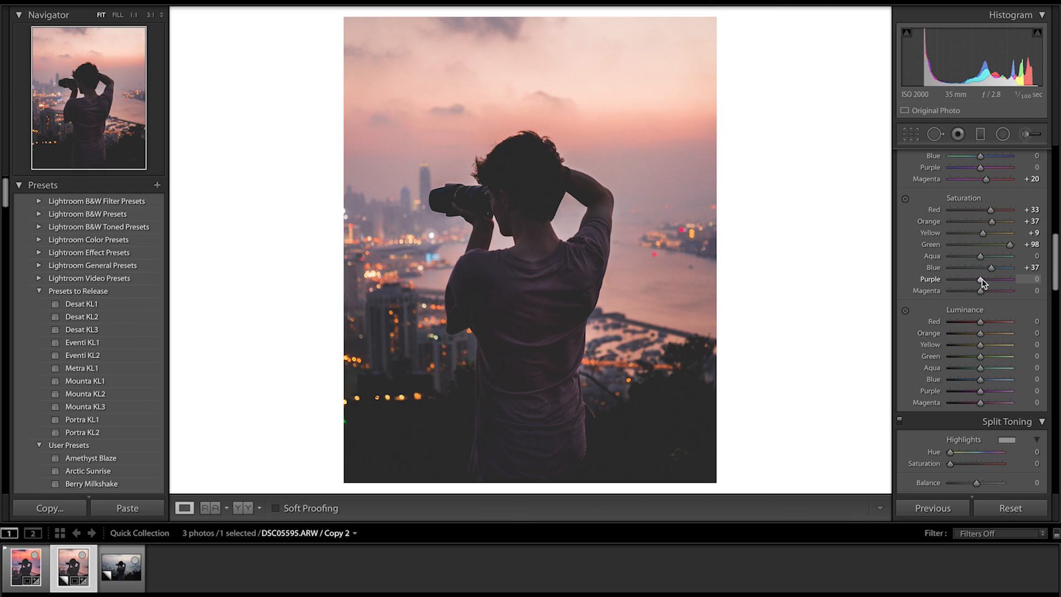
Try the purple saturation at +100, set it to −40, and set the magenta saturation to −22
{"action": "left_click_drag", "start_coordinate": [989, 278], "coordinate": [1049, 283]}
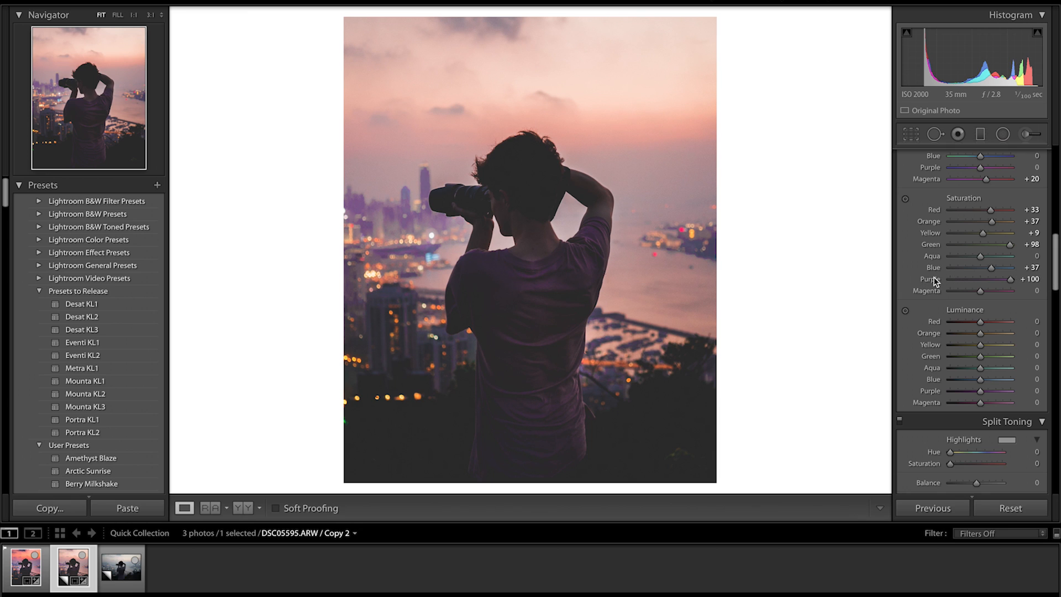
{"action": "double_click", "coordinate": [980, 279]}
{"action": "mouse_move", "coordinate": [983, 281]}
{"action": "left_mouse_down"}
{"action": "mouse_move", "coordinate": [964, 281]}
{"action": "mouse_move", "coordinate": [974, 290]}
{"action": "left_mouse_up"}
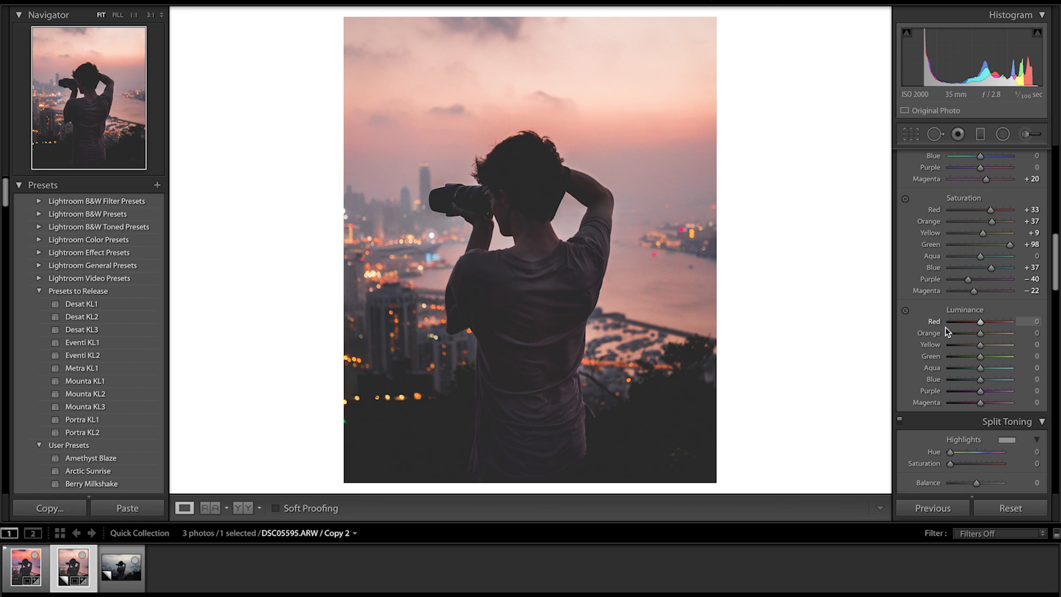
Try the red luminance at both extremes, set it to +25, and set the orange luminance to +11
{"action": "scroll", "coordinate": [947, 331], "scroll_direction": "down", "scroll_amount": 2}
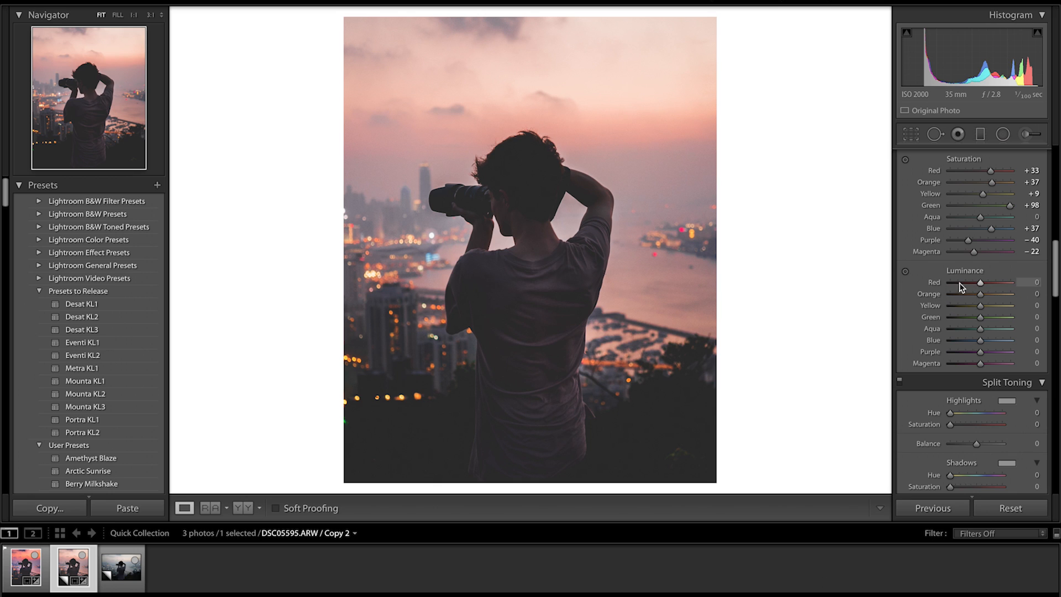
{"action": "left_click_drag", "start_coordinate": [981, 283], "coordinate": [1014, 283]}
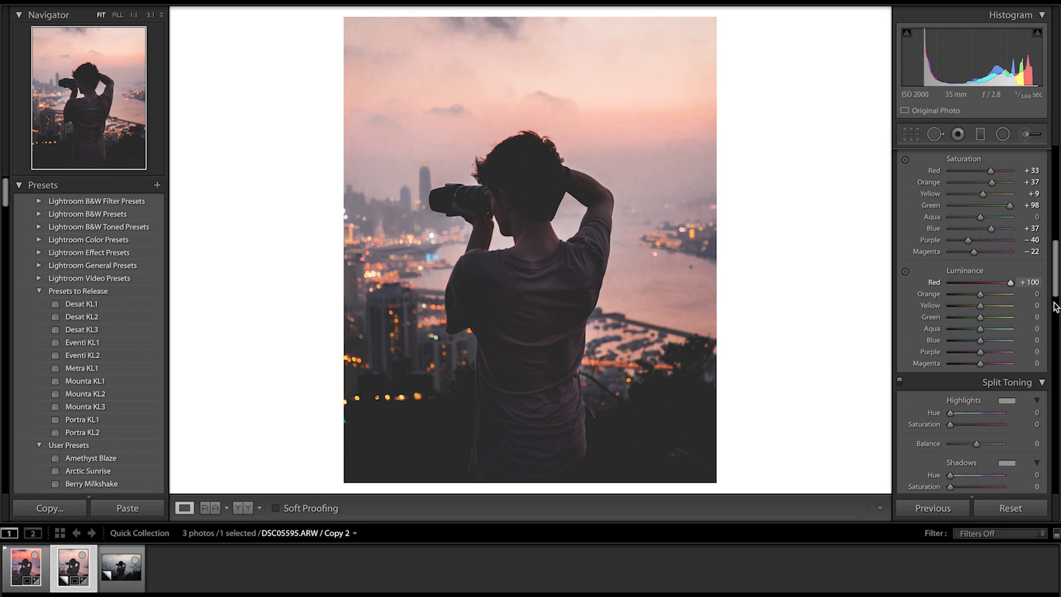
{"action": "left_click_drag", "start_coordinate": [1010, 282], "coordinate": [883, 293]}
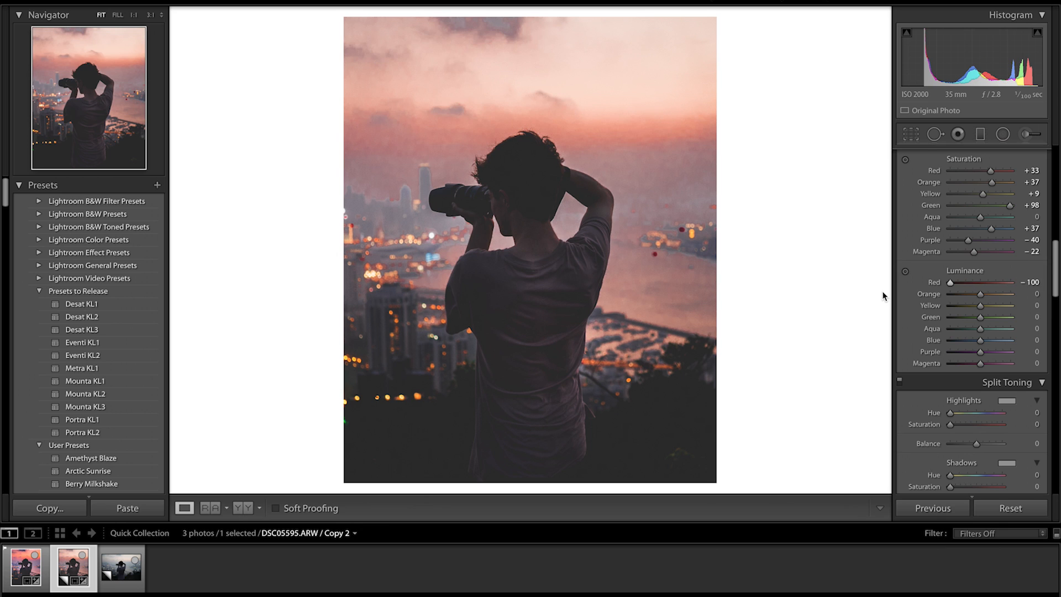
{"action": "double_click", "coordinate": [939, 282]}
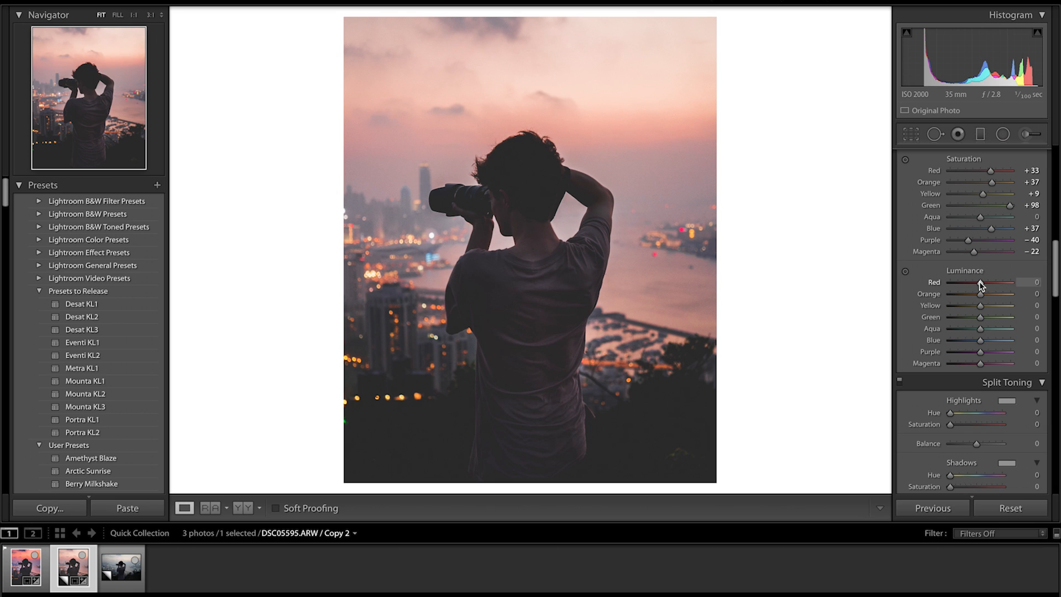
{"action": "left_click_drag", "start_coordinate": [981, 285], "coordinate": [987, 286]}
{"action": "left_click_drag", "start_coordinate": [988, 285], "coordinate": [1039, 284]}
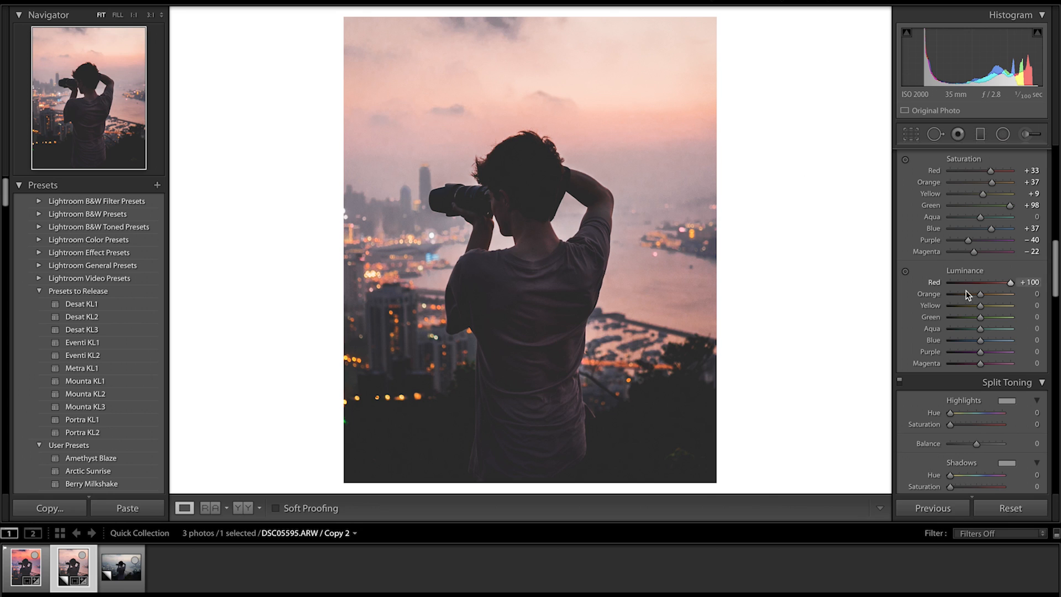
{"action": "double_click", "coordinate": [934, 285]}
{"action": "left_click_drag", "start_coordinate": [980, 283], "coordinate": [989, 283]}
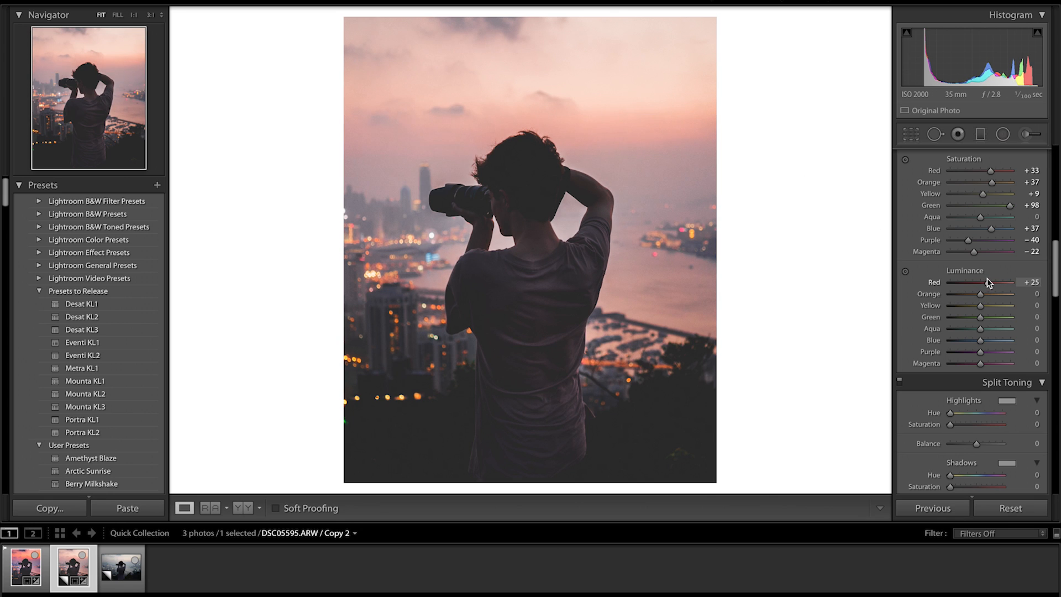
{"action": "left_click_drag", "start_coordinate": [980, 294], "coordinate": [984, 294]}
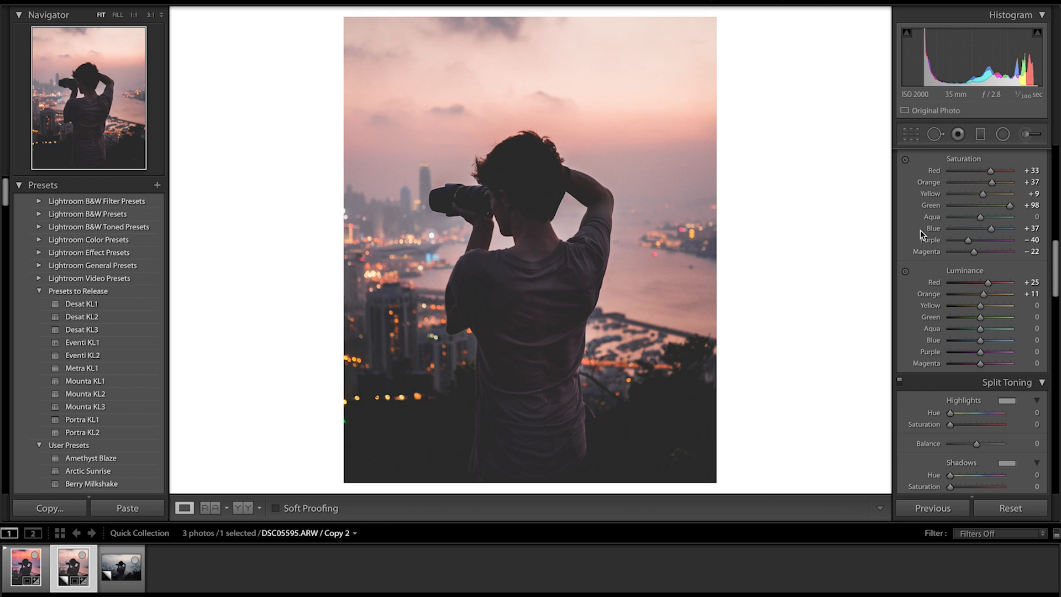
Split-tone the highlights with a blue-violet tint, using hue 243 and saturation 15
{"action": "scroll", "coordinate": [967, 247], "scroll_direction": "up", "scroll_amount": 7}
{"action": "scroll", "coordinate": [966, 246], "scroll_direction": "down", "scroll_amount": 8}
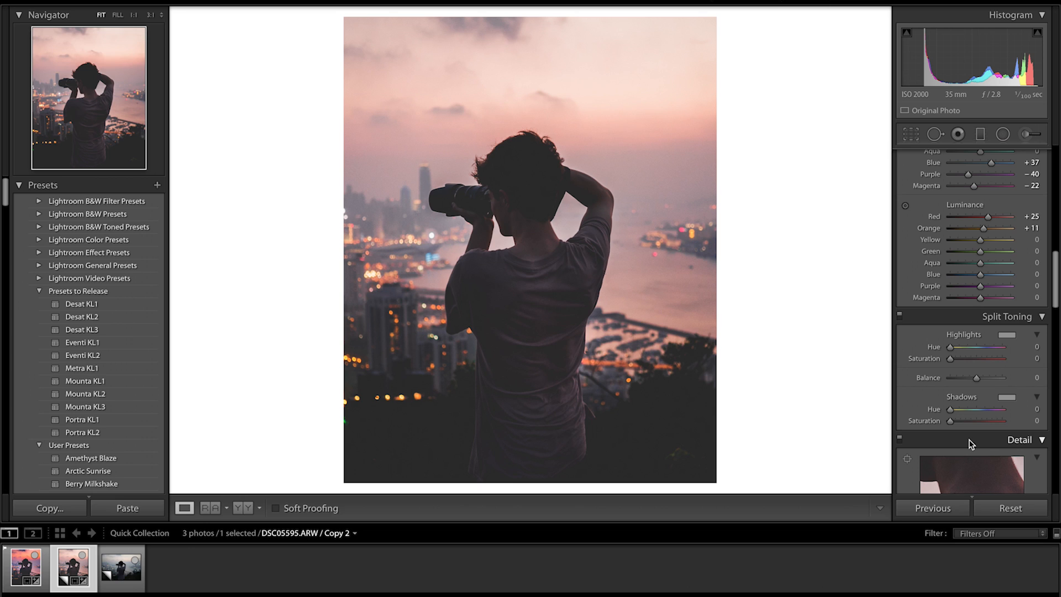
{"action": "left_click", "coordinate": [985, 348]}
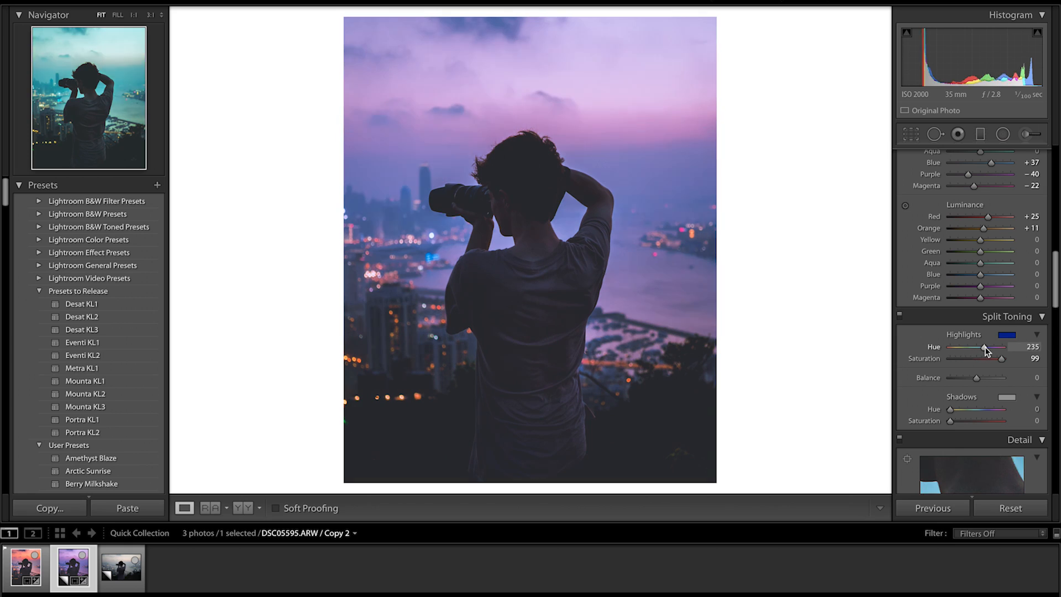
{"action": "left_click_drag", "start_coordinate": [986, 350], "coordinate": [989, 350]}
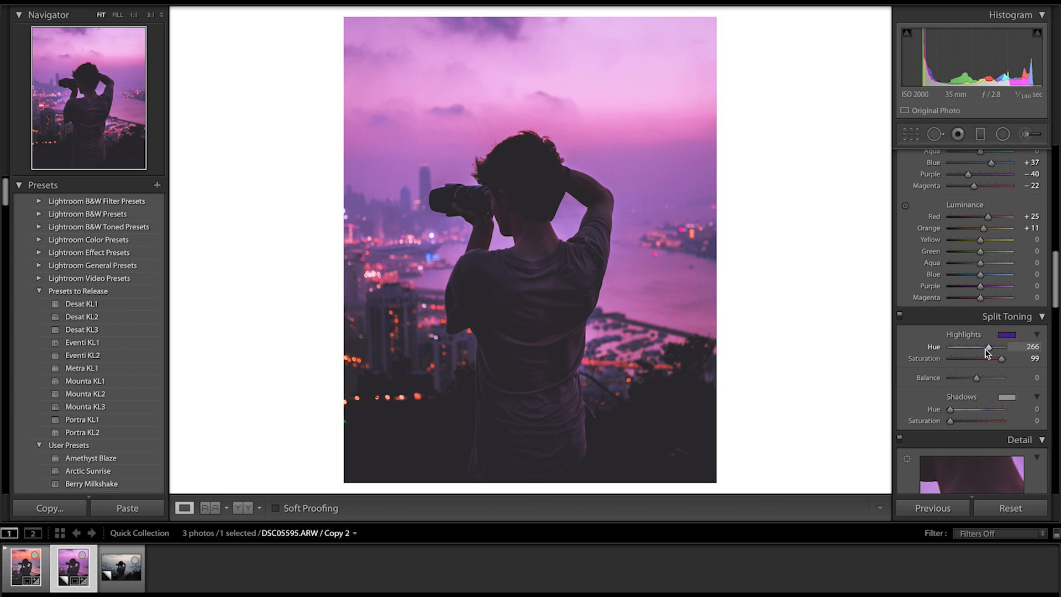
{"action": "left_click_drag", "start_coordinate": [993, 346], "coordinate": [987, 348]}
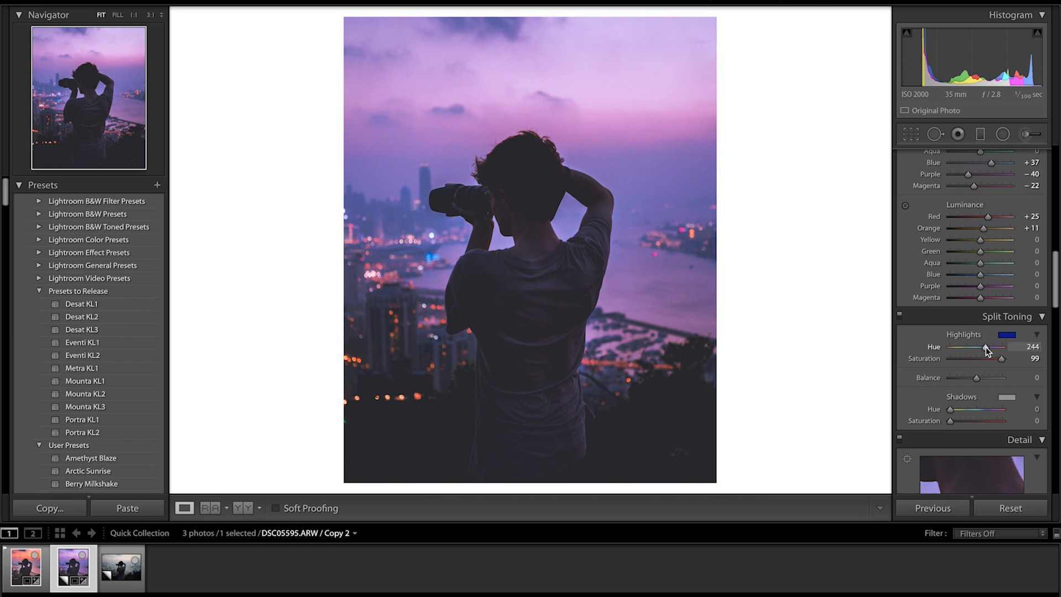
{"action": "left_click_drag", "start_coordinate": [1002, 358], "coordinate": [959, 361]}
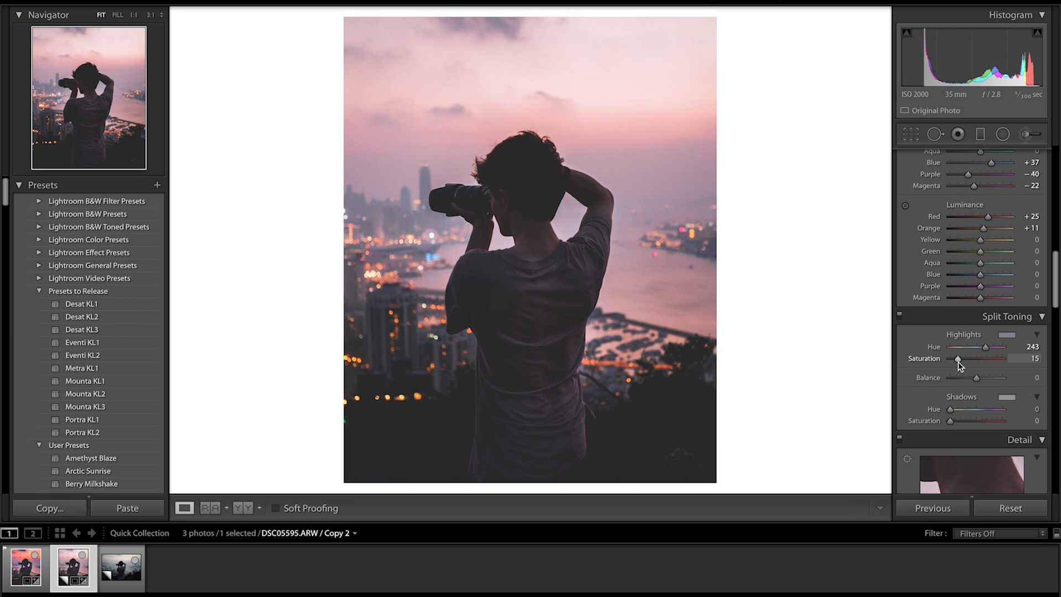
Compare the photo with and without the split toning, leaving the effect on
{"action": "left_click", "coordinate": [899, 316]}
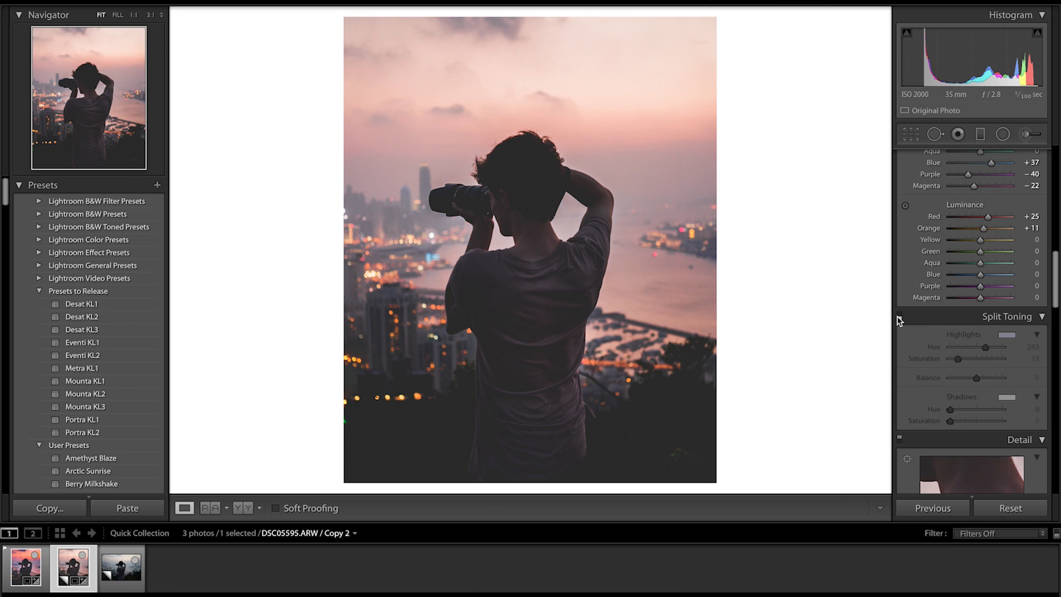
{"action": "left_click", "coordinate": [899, 317]}
{"action": "left_click", "coordinate": [898, 317]}
{"action": "left_click", "coordinate": [900, 319]}
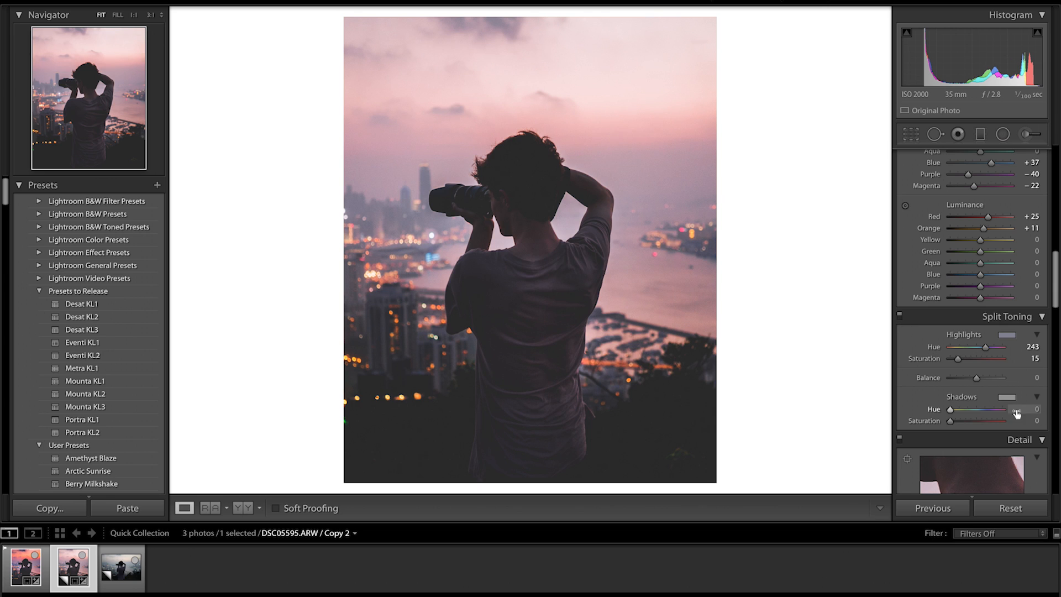
Split-tone the shadows with a blue-violet tint, trying saturation 31 and settling on hue 238 and saturation 6
{"action": "left_click", "coordinate": [986, 411]}
{"action": "left_click_drag", "start_coordinate": [987, 413], "coordinate": [966, 423]}
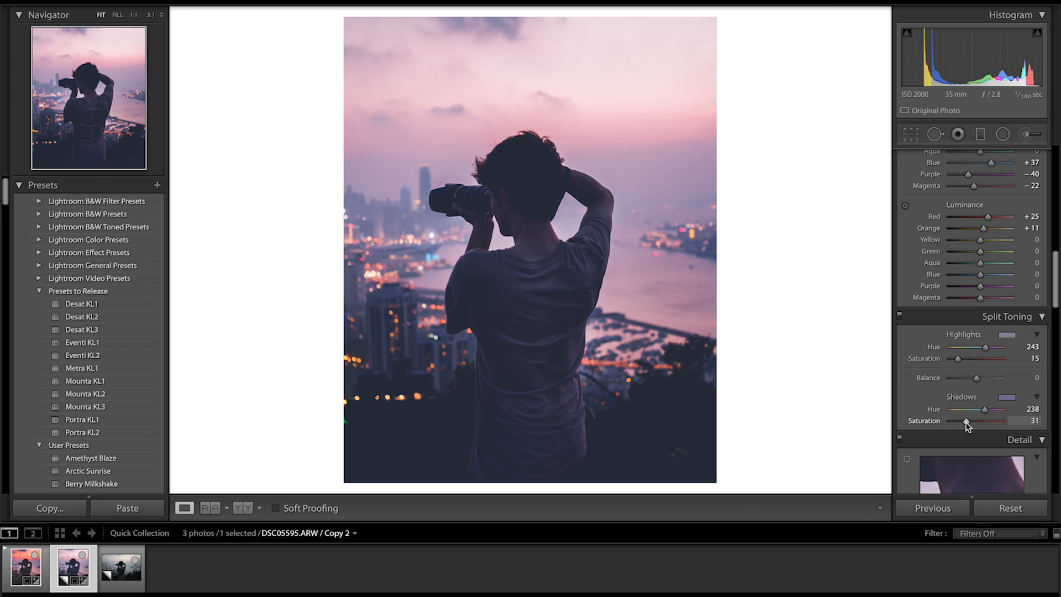
{"action": "left_click_drag", "start_coordinate": [966, 423], "coordinate": [955, 426]}
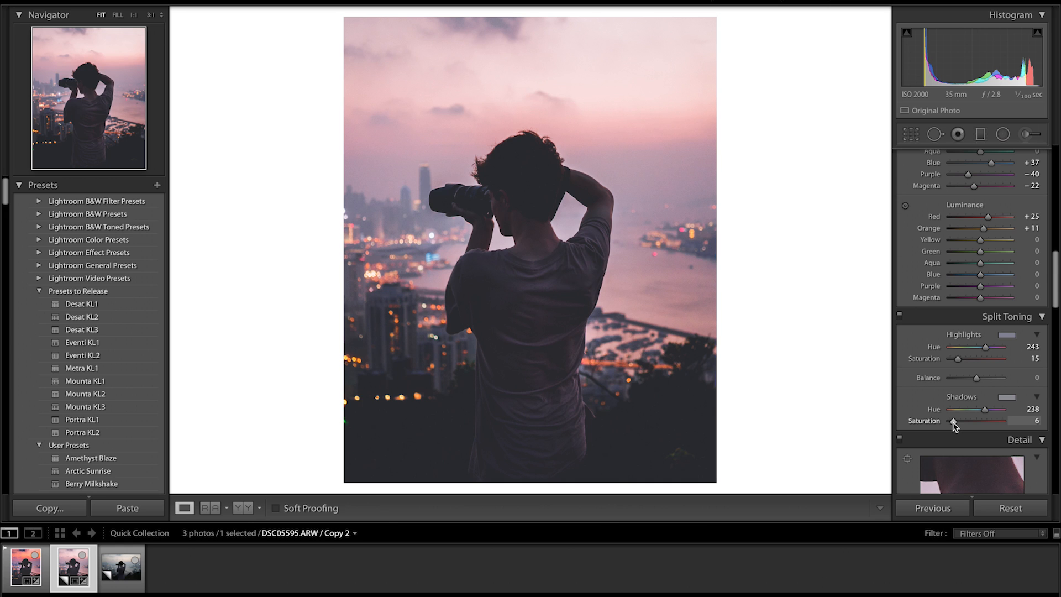
Apply noise reduction with luminance 9 and luminance detail 36
{"action": "scroll", "coordinate": [953, 422], "scroll_direction": "down", "scroll_amount": 5}
{"action": "scroll", "coordinate": [946, 458], "scroll_direction": "down", "scroll_amount": 2}
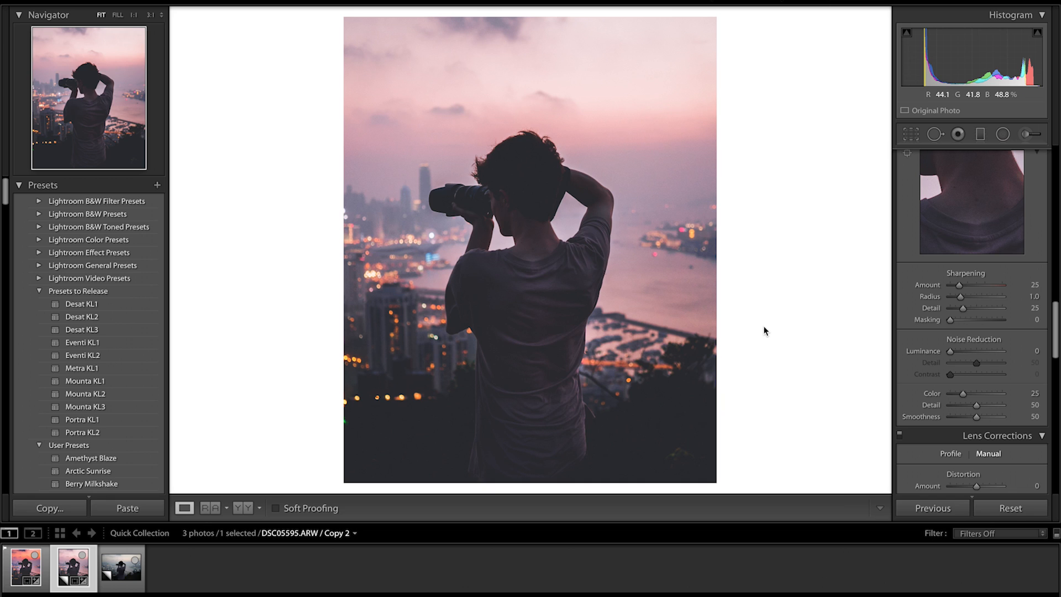
{"action": "left_click_drag", "start_coordinate": [951, 355], "coordinate": [956, 355]}
{"action": "left_click_drag", "start_coordinate": [977, 362], "coordinate": [968, 363]}
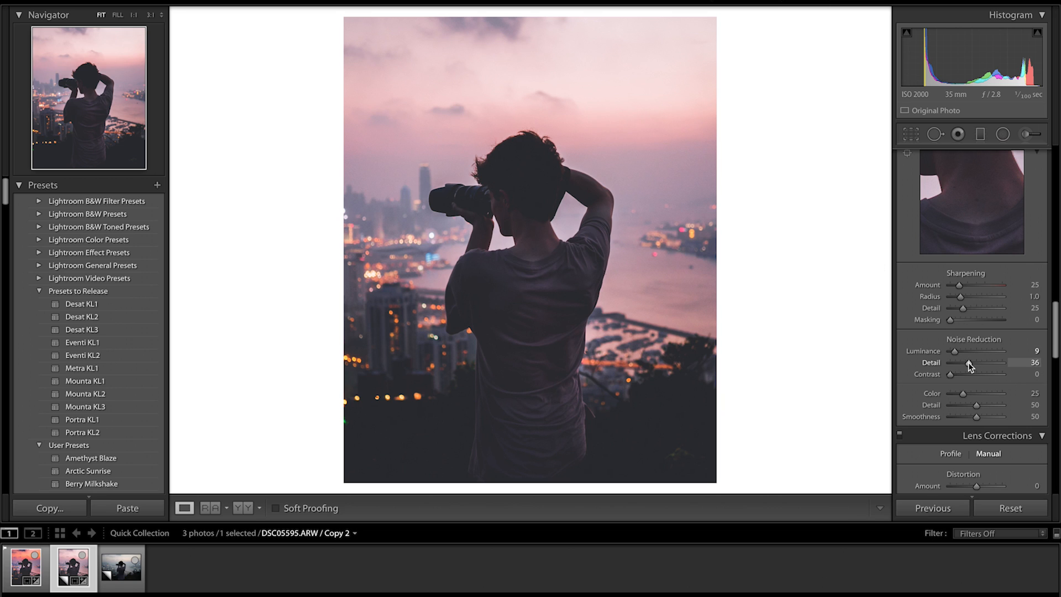
Set the manual lens distortion to +46, comparing the photo with and without it, and set the lens vignetting amount to −20
{"action": "scroll", "coordinate": [969, 398], "scroll_direction": "down", "scroll_amount": 3}
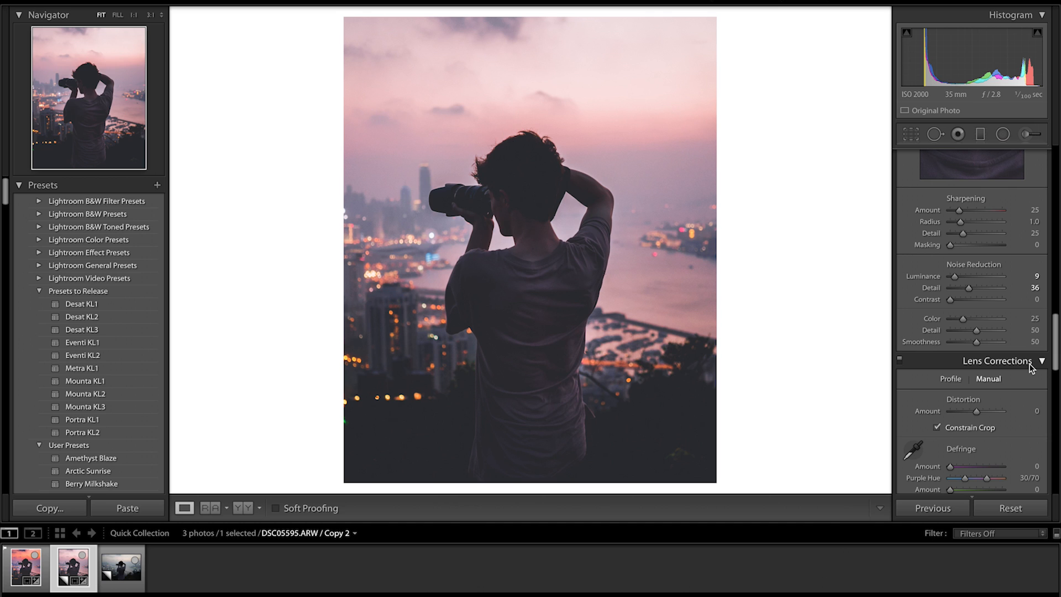
{"action": "left_click_drag", "start_coordinate": [977, 412], "coordinate": [989, 409]}
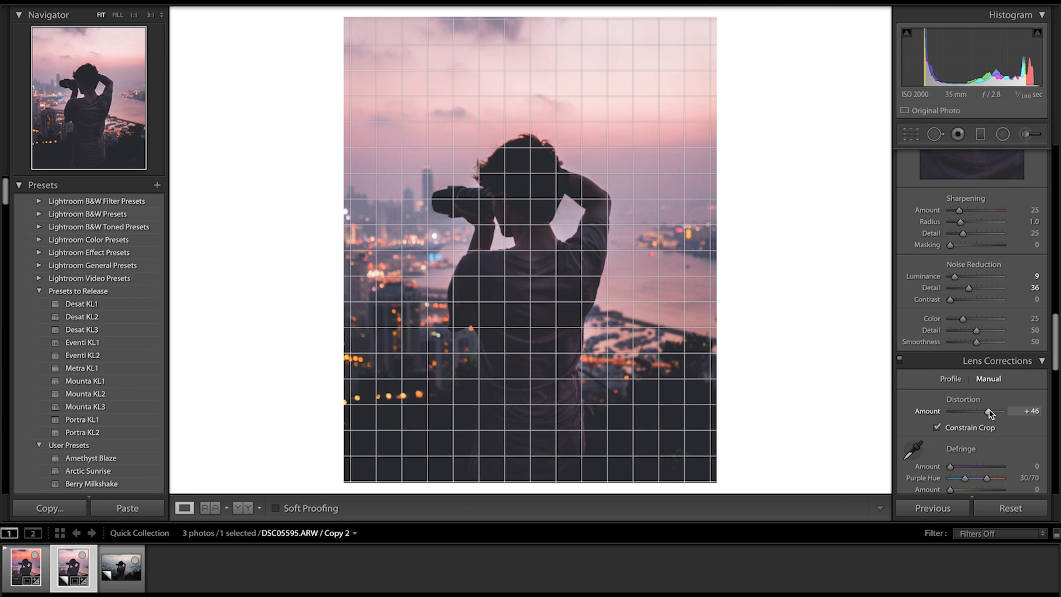
{"action": "left_click", "coordinate": [899, 361]}
{"action": "left_click", "coordinate": [900, 362]}
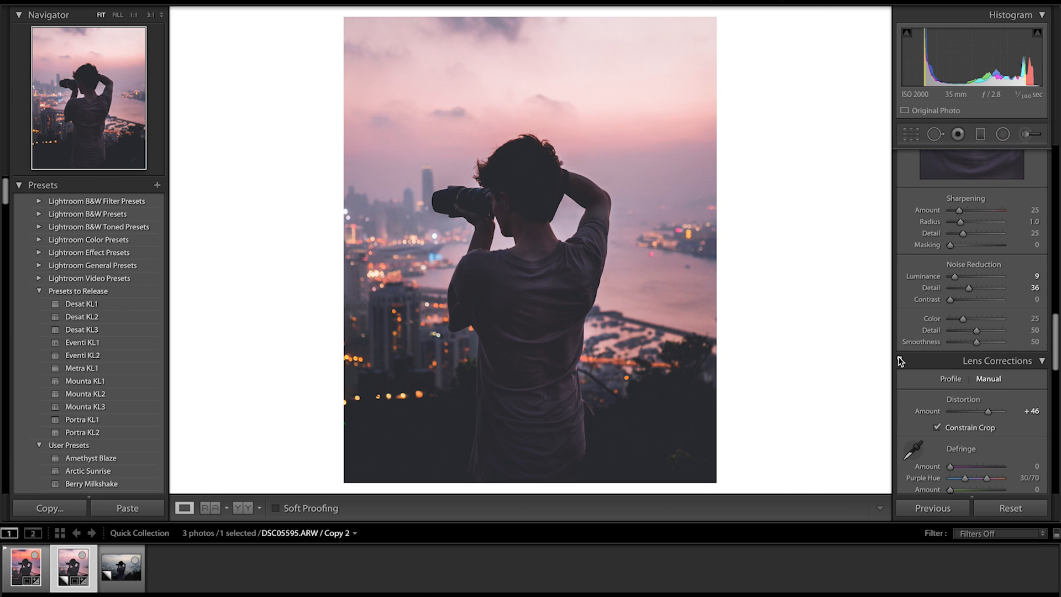
{"action": "scroll", "coordinate": [966, 325], "scroll_direction": "down", "scroll_amount": 5}
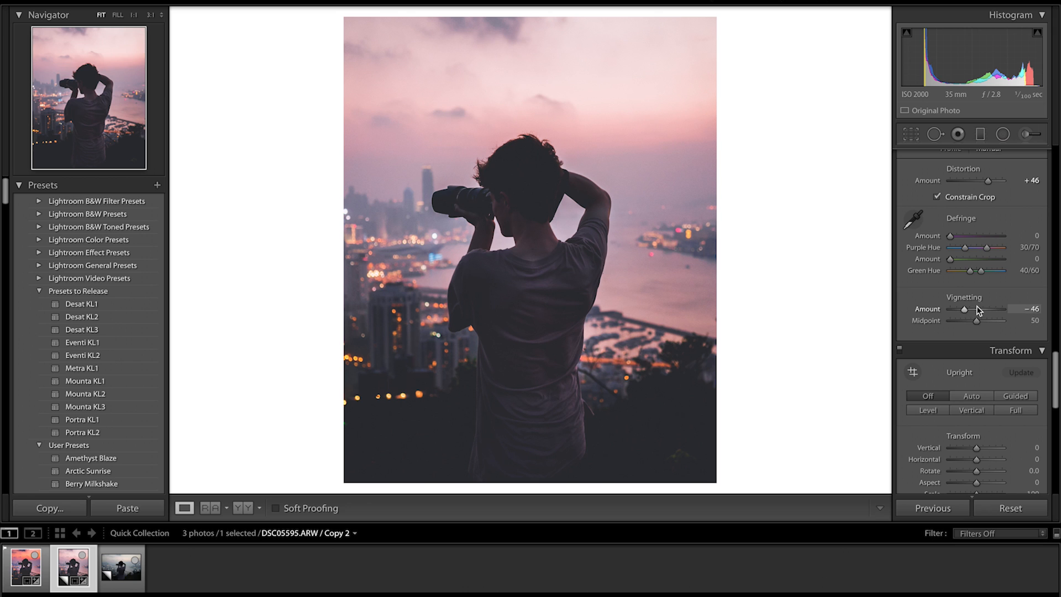
{"action": "mouse_move", "coordinate": [965, 310]}
{"action": "left_mouse_down"}
{"action": "mouse_move", "coordinate": [966, 328]}
{"action": "mouse_move", "coordinate": [983, 327]}
{"action": "mouse_move", "coordinate": [971, 326]}
{"action": "left_mouse_up"}
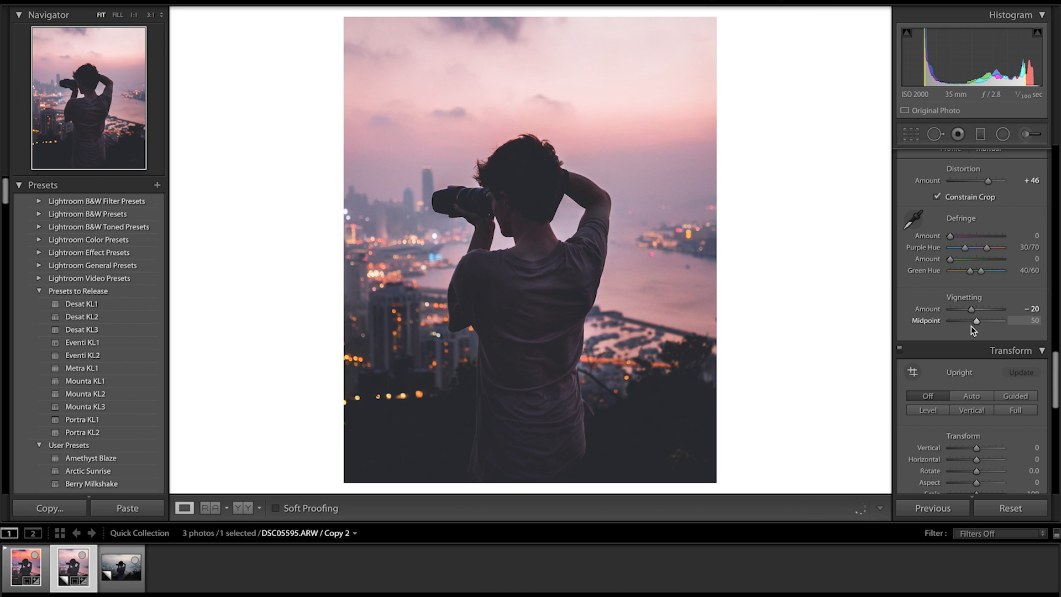
Try the film grain amount at 100 and reduce it to 25
{"action": "scroll", "coordinate": [970, 326], "scroll_direction": "down", "scroll_amount": 6}
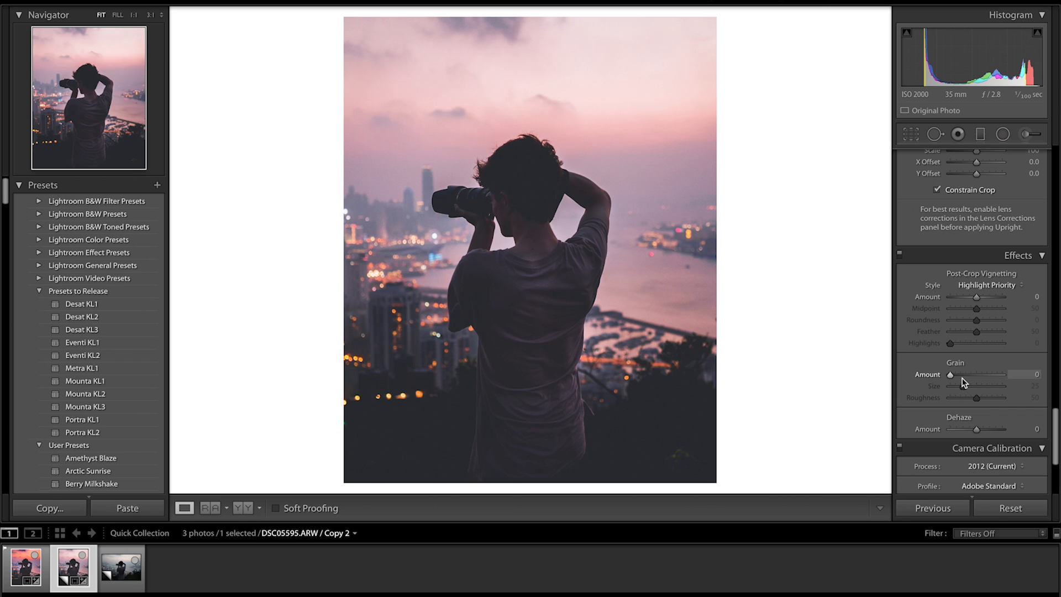
{"action": "left_click_drag", "start_coordinate": [962, 381], "coordinate": [1004, 374]}
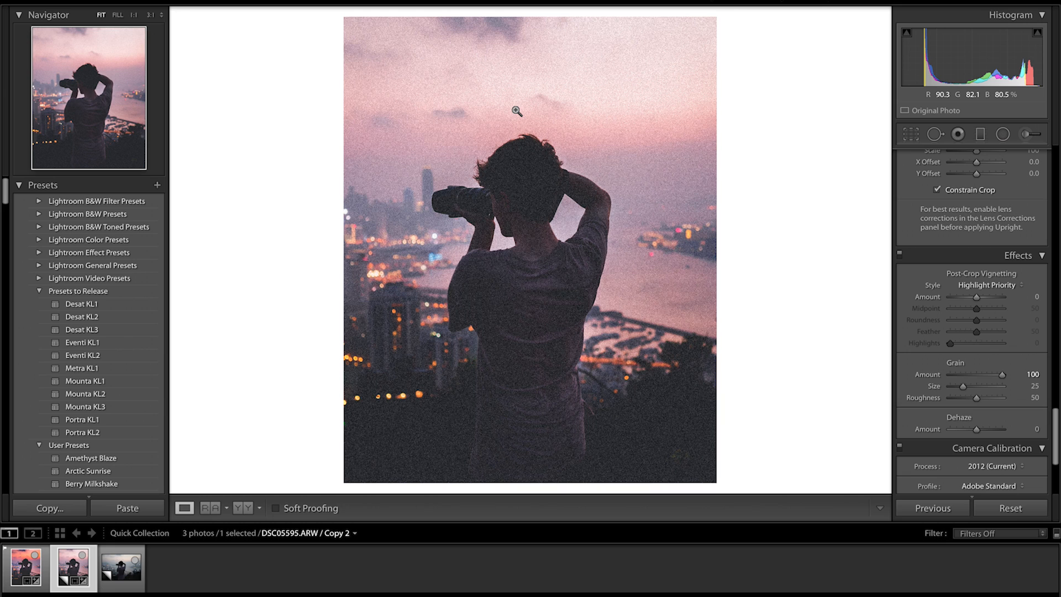
{"action": "left_click", "coordinate": [963, 374]}
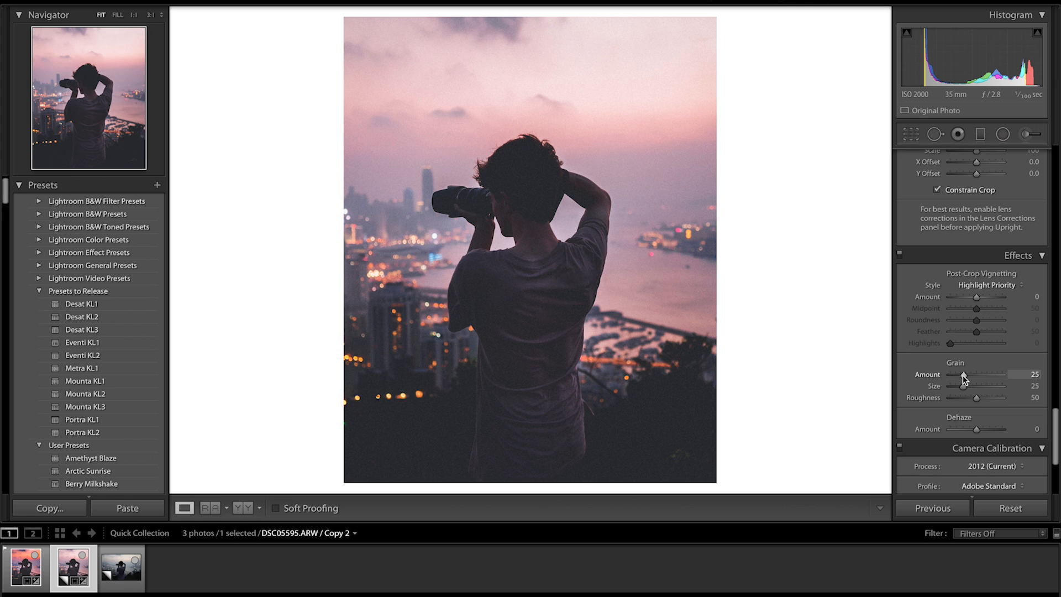
Inspect the grain up close around the photographer's head and set its amount to 20, size to 20 and roughness to 42
{"action": "left_click", "coordinate": [550, 186]}
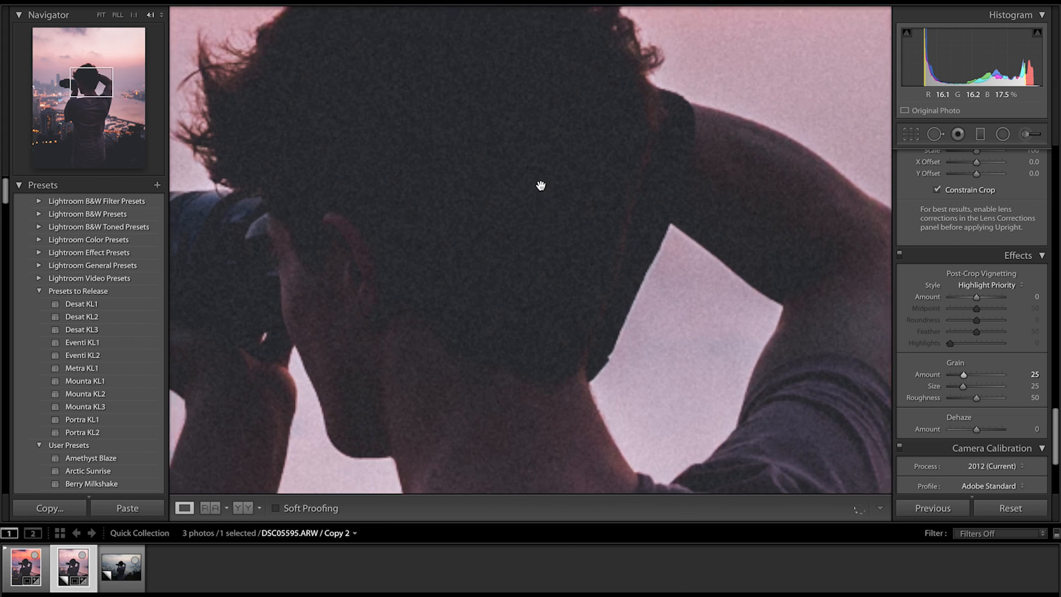
{"action": "key", "text": "super+equal"}
{"action": "key", "text": "super+minus"}
{"action": "key", "text": "super+minus"}
{"action": "key", "text": "super+minus"}
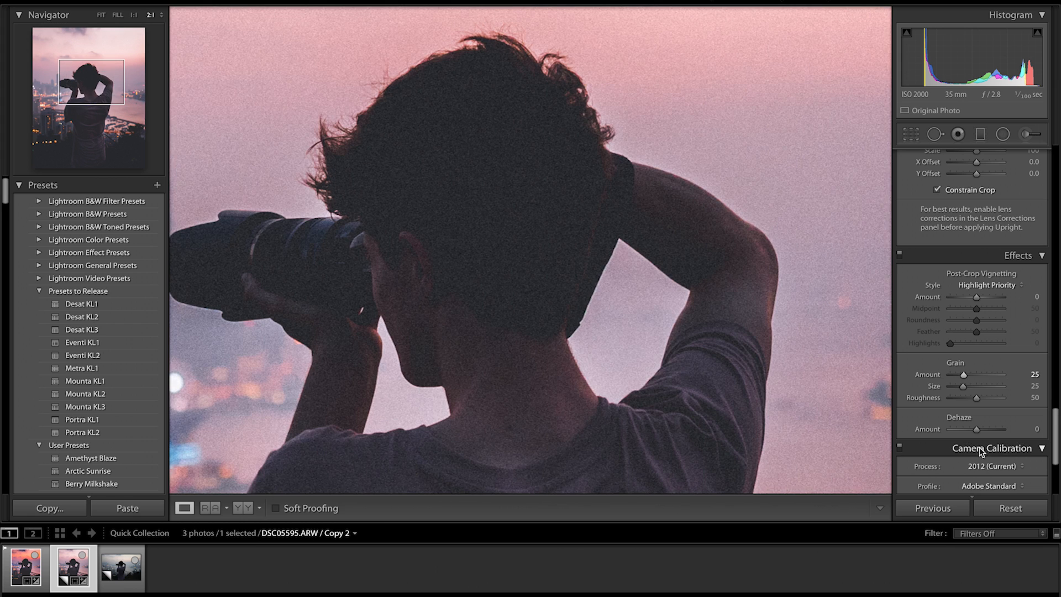
{"action": "left_click_drag", "start_coordinate": [964, 376], "coordinate": [962, 377]}
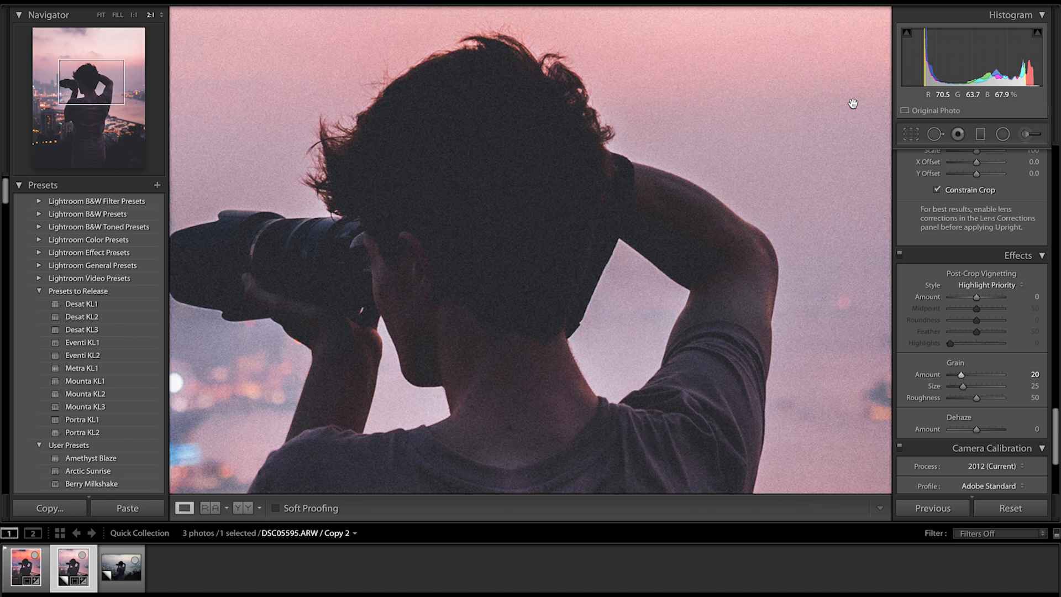
{"action": "key", "text": "super+alt+minus"}
{"action": "key", "text": "super+alt+minus"}
{"action": "key", "text": "super+alt+minus"}
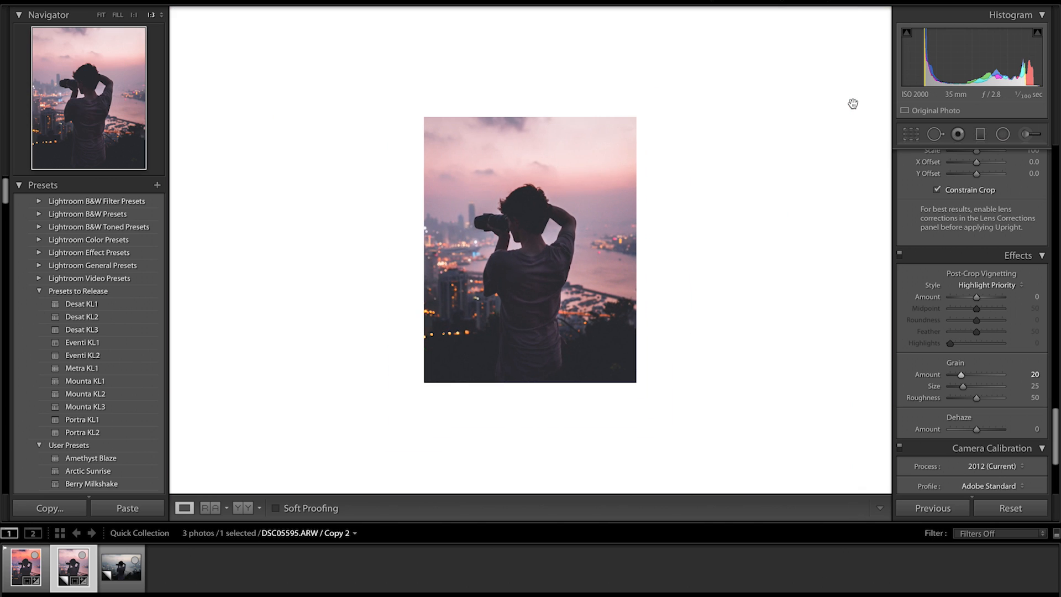
{"action": "key", "text": "super+alt+equal"}
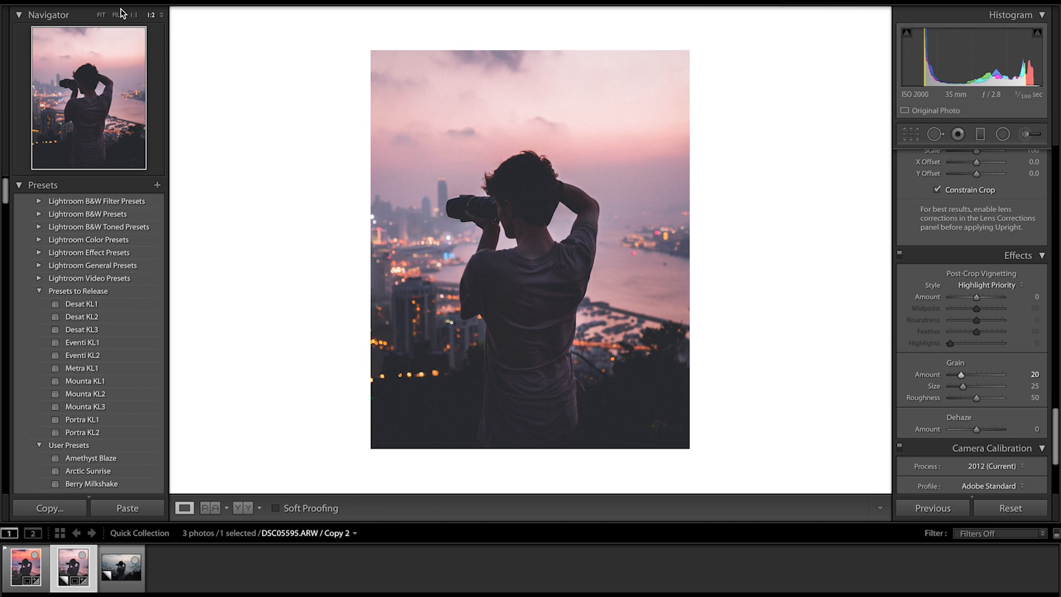
{"action": "left_click", "coordinate": [100, 14]}
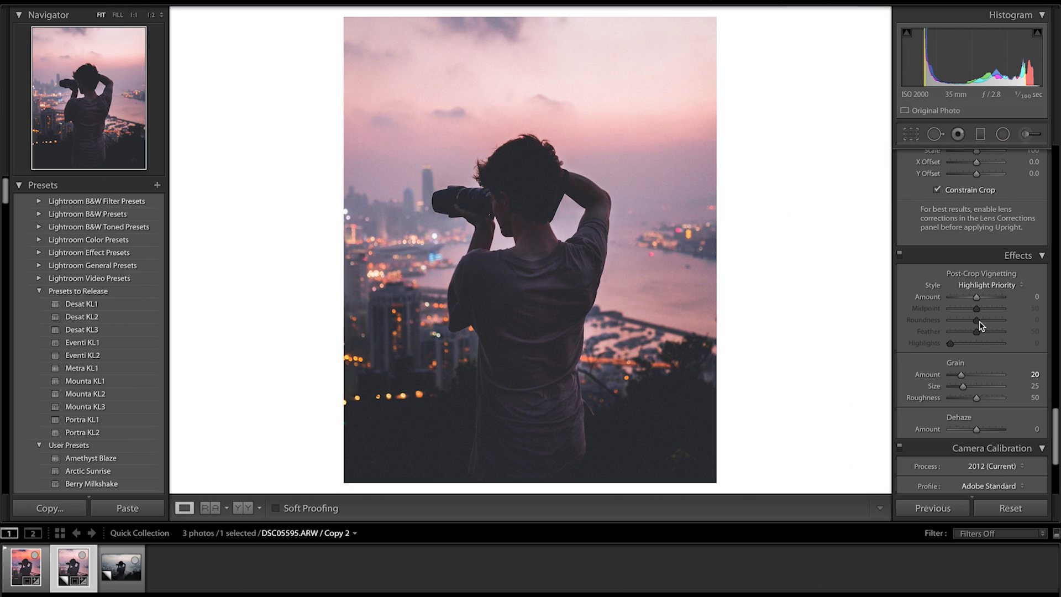
{"action": "left_click_drag", "start_coordinate": [963, 385], "coordinate": [974, 399]}
Try Dehaze at +90, reset it, and set its amount to +9
{"action": "left_click_drag", "start_coordinate": [977, 430], "coordinate": [999, 431]}
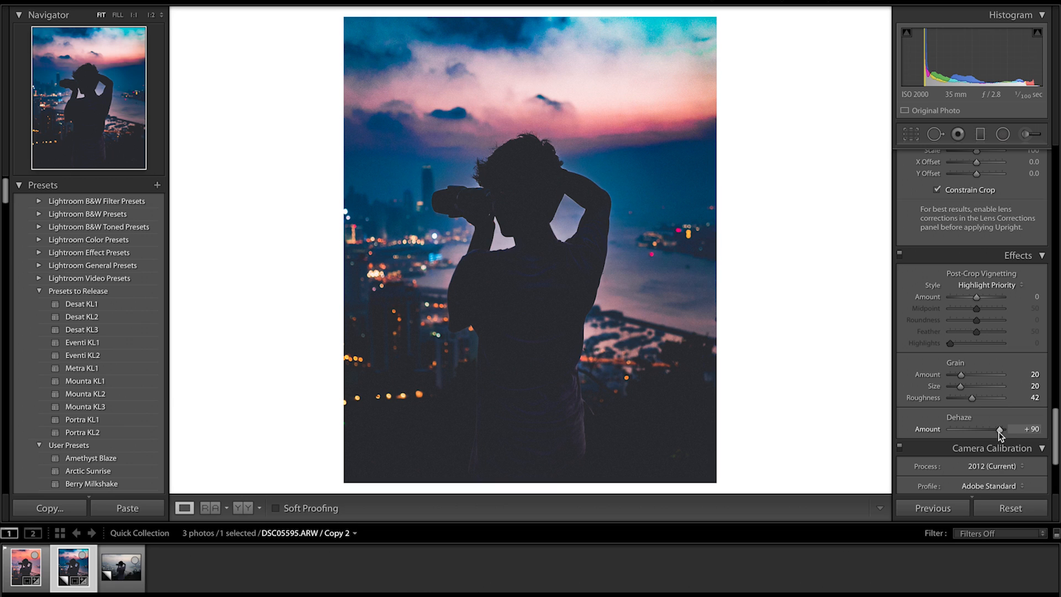
{"action": "double_click", "coordinate": [928, 429]}
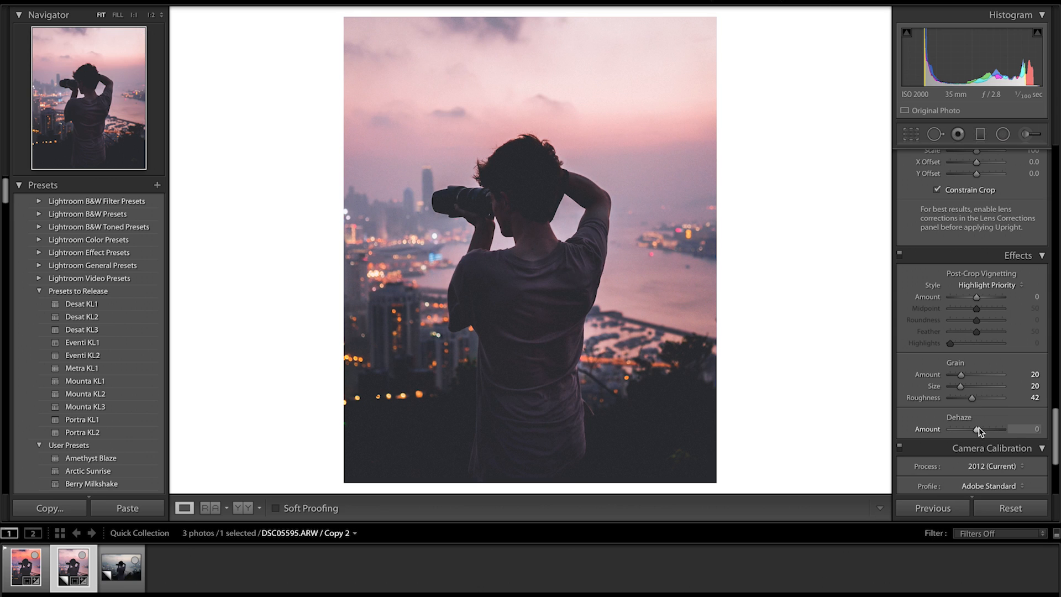
{"action": "left_click_drag", "start_coordinate": [978, 430], "coordinate": [980, 430]}
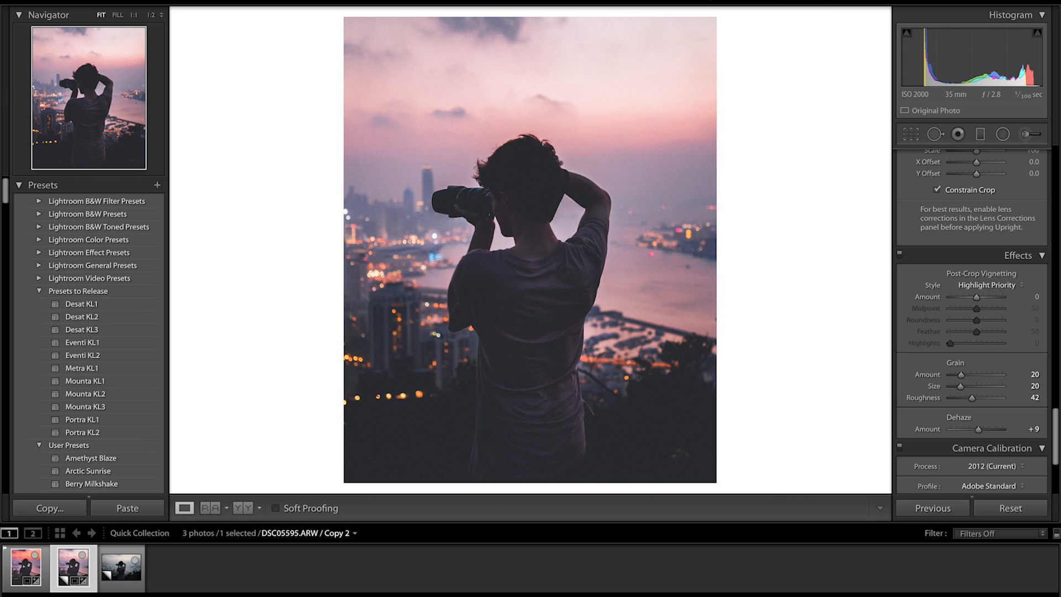
Try a green shadows tint of −62 in the camera calibration and set the tint to +5
{"action": "scroll", "coordinate": [973, 398], "scroll_direction": "down", "scroll_amount": 5}
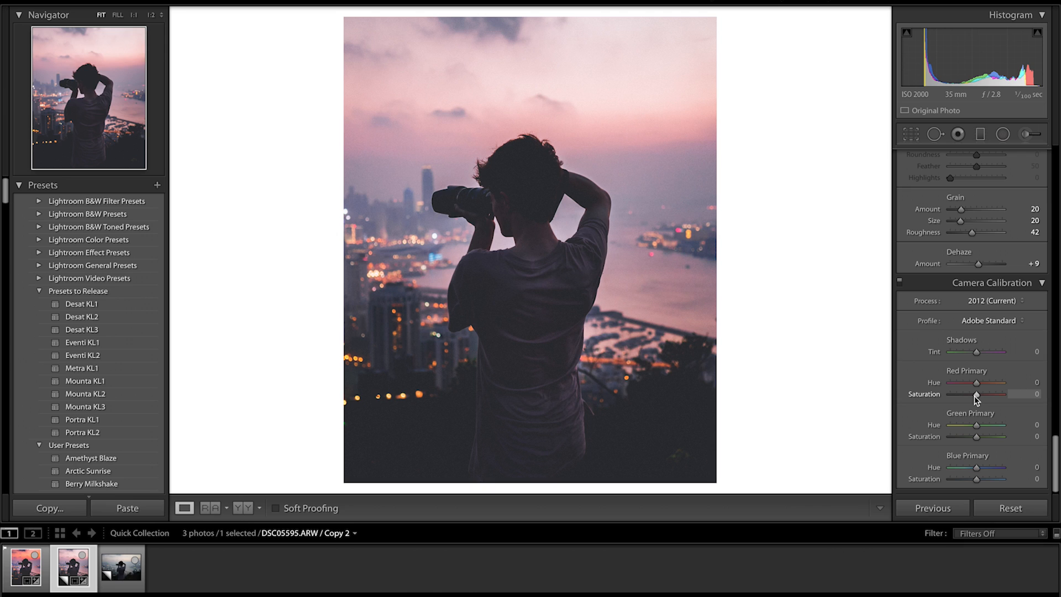
{"action": "left_click_drag", "start_coordinate": [995, 352], "coordinate": [962, 356]}
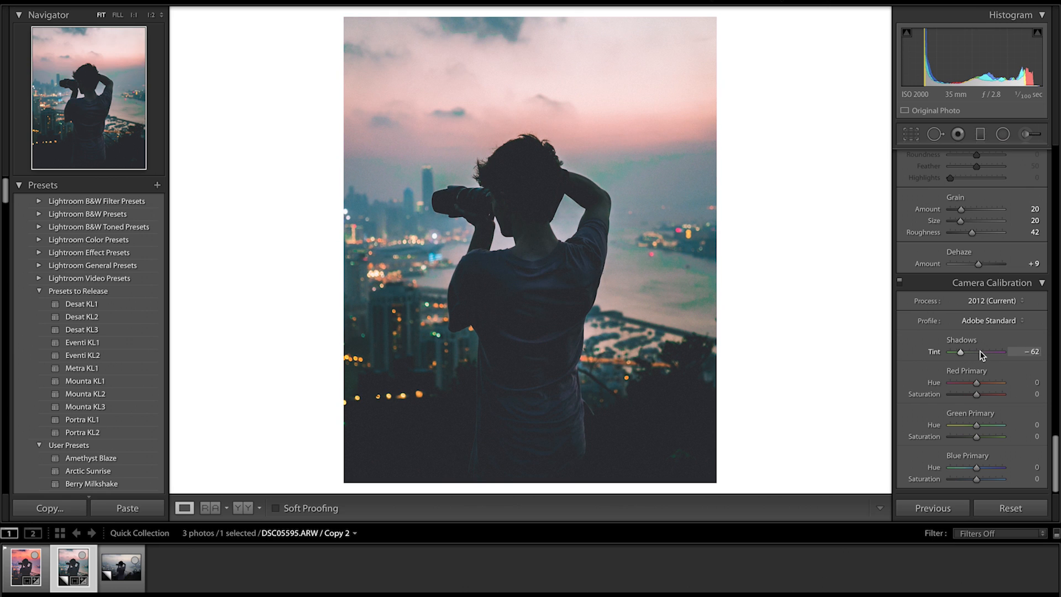
{"action": "left_click_drag", "start_coordinate": [982, 356], "coordinate": [979, 355]}
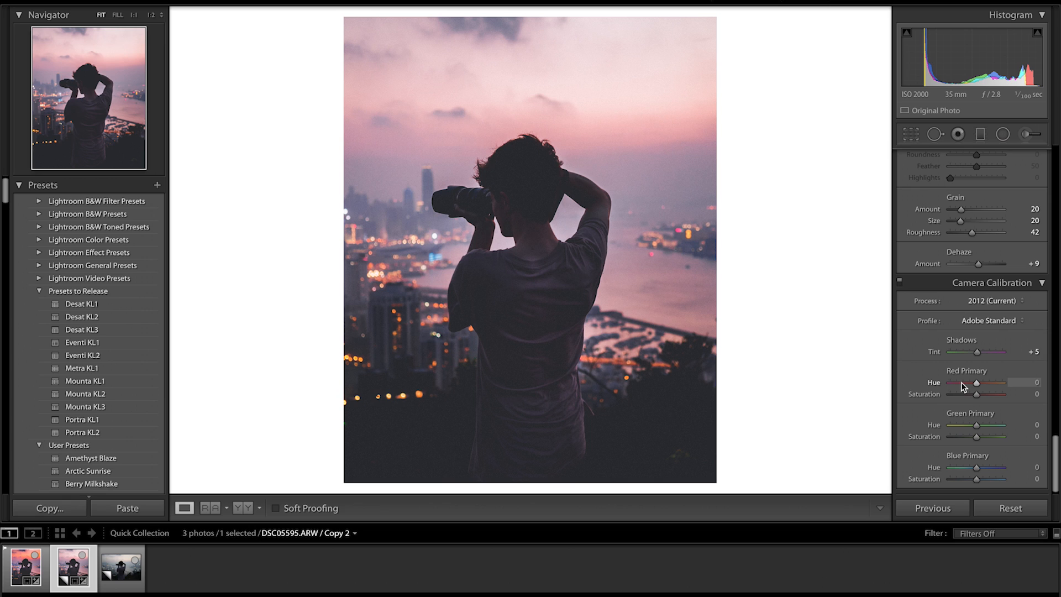
Try the red primary hue at +46, set it to +9, and set the red primary saturation to +65
{"action": "left_click_drag", "start_coordinate": [964, 383], "coordinate": [989, 382]}
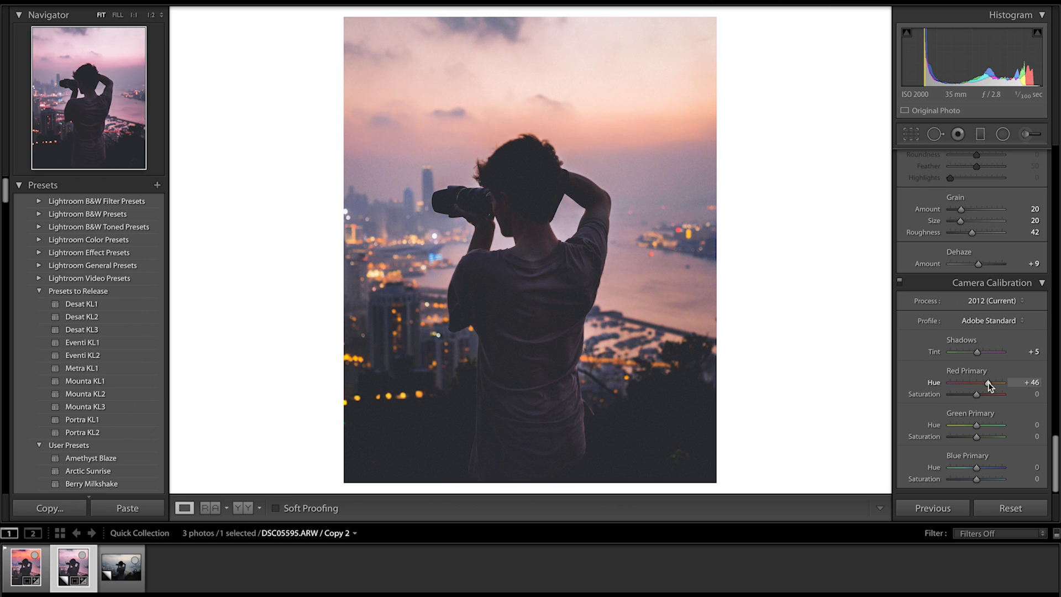
{"action": "left_click", "coordinate": [976, 383]}
{"action": "mouse_move", "coordinate": [981, 382]}
{"action": "left_mouse_down"}
{"action": "mouse_move", "coordinate": [971, 383]}
{"action": "mouse_move", "coordinate": [1004, 395]}
{"action": "mouse_move", "coordinate": [993, 395]}
{"action": "left_mouse_up"}
{"action": "left_click", "coordinate": [1034, 383]}
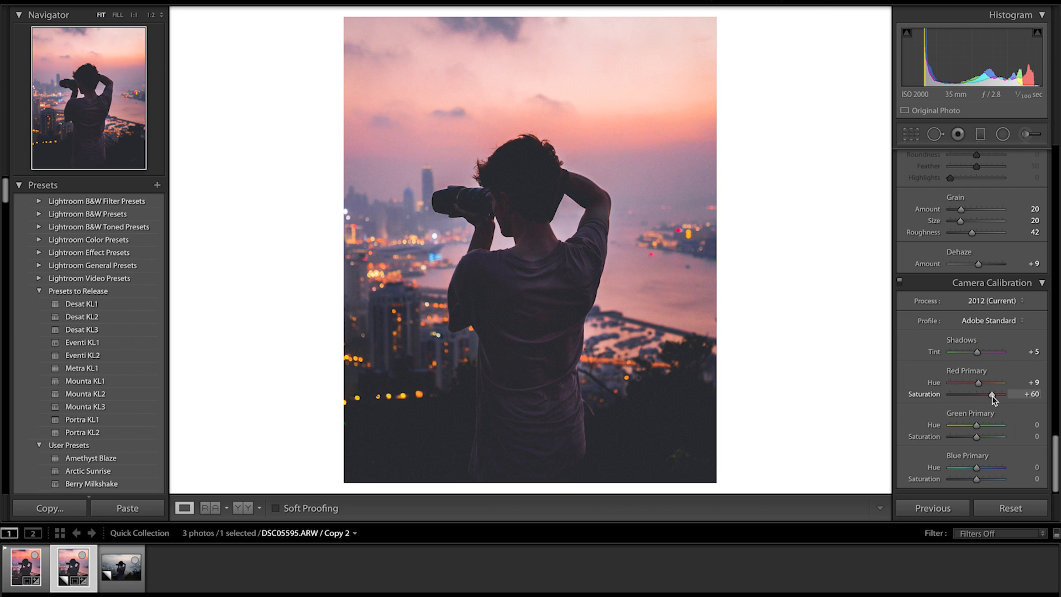
{"action": "left_click_drag", "start_coordinate": [995, 396], "coordinate": [994, 395]}
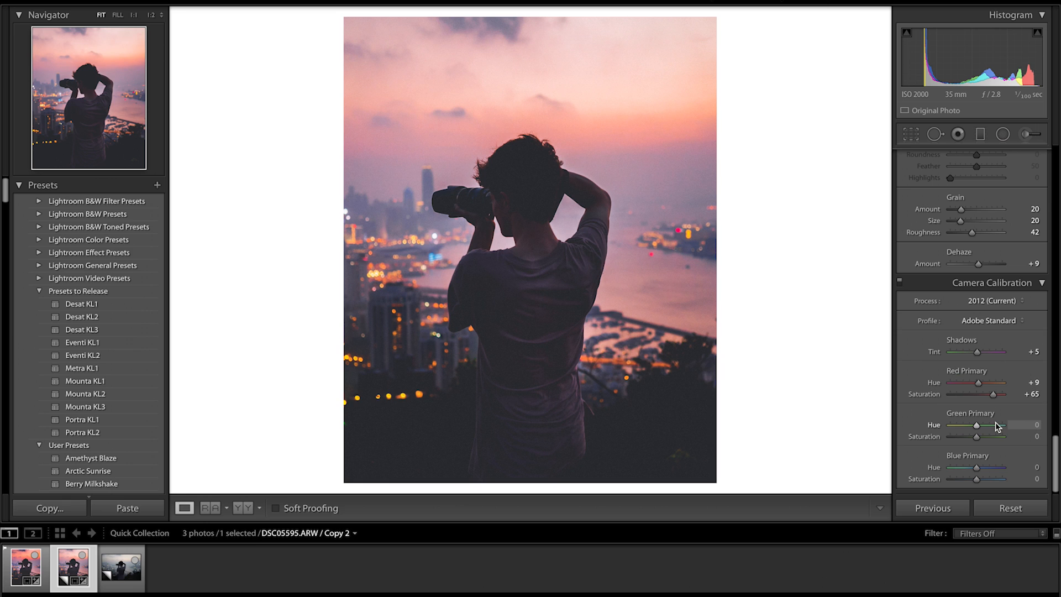
Set the blue primary hue to −21 and saturation to +34, and compare the edit with the first photo in the filmstrip
{"action": "mouse_move", "coordinate": [998, 467]}
{"action": "left_mouse_down"}
{"action": "mouse_move", "coordinate": [942, 465]}
{"action": "mouse_move", "coordinate": [980, 468]}
{"action": "left_mouse_up"}
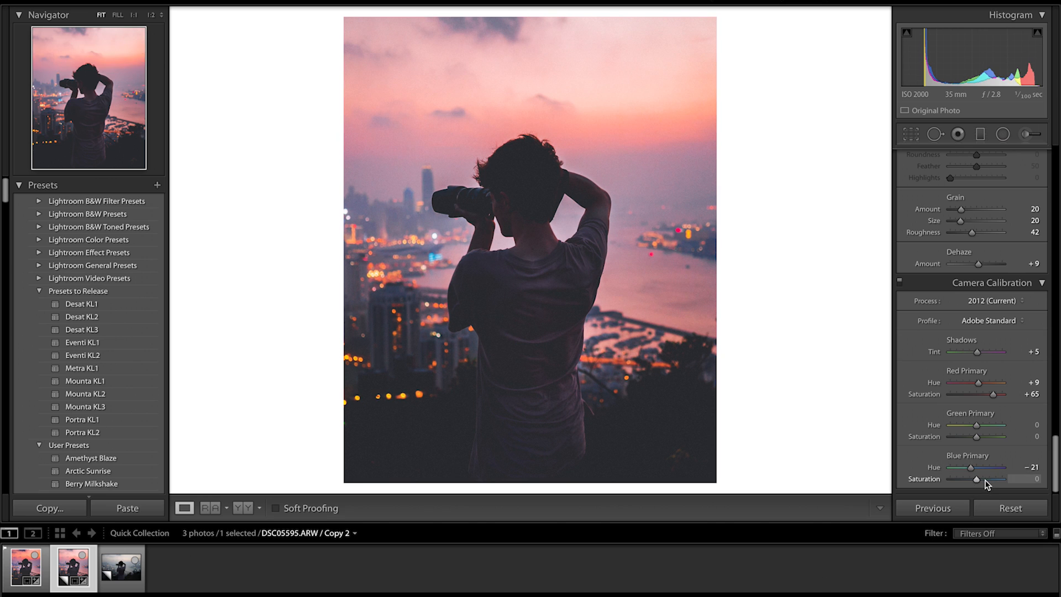
{"action": "left_click_drag", "start_coordinate": [976, 479], "coordinate": [986, 479]}
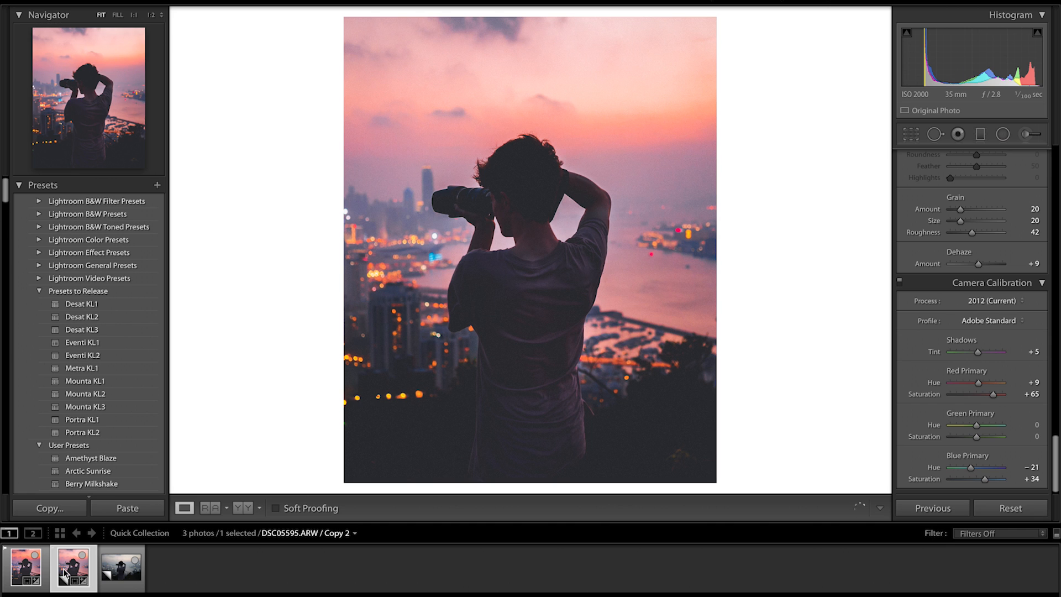
{"action": "left_click", "coordinate": [28, 565]}
{"action": "left_click", "coordinate": [73, 565]}
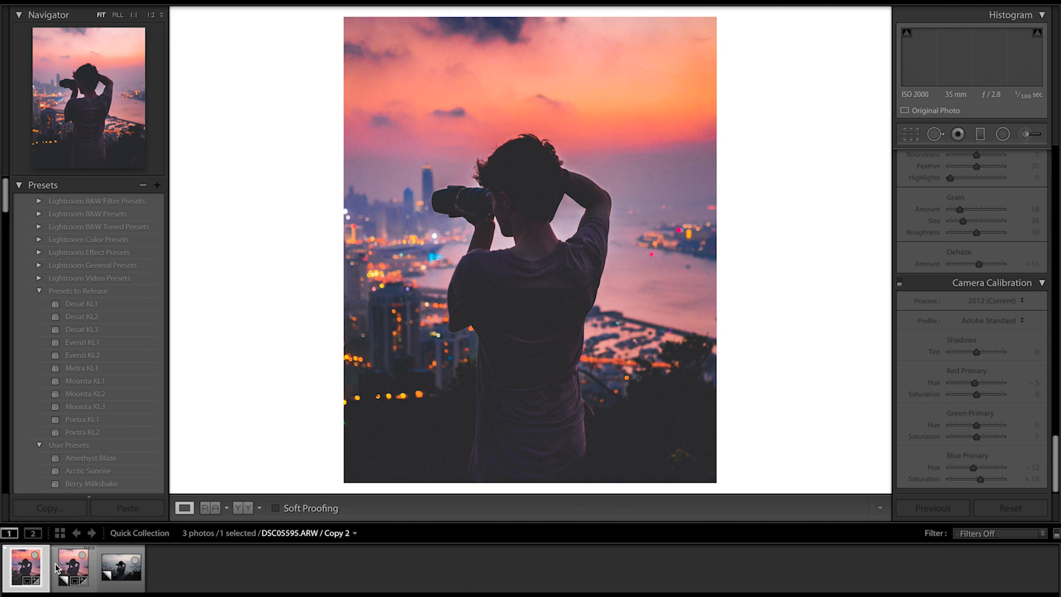
Set the basic saturation to +31, vibrance to +19 and contrast to +55
{"action": "scroll", "coordinate": [989, 276], "scroll_direction": "up", "scroll_amount": 10}
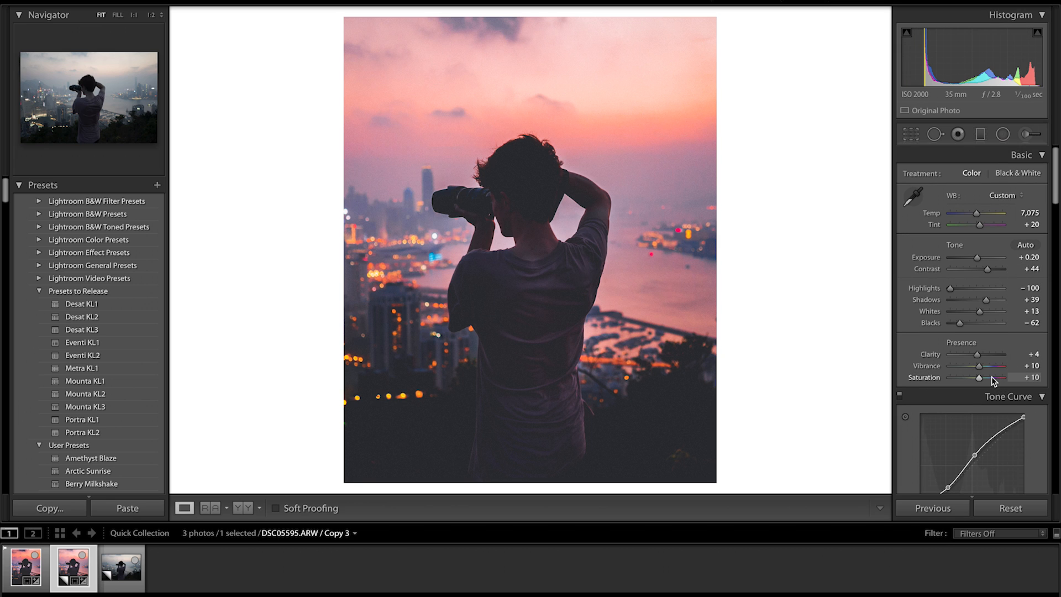
{"action": "left_click_drag", "start_coordinate": [990, 377], "coordinate": [981, 366]}
{"action": "left_click_drag", "start_coordinate": [988, 269], "coordinate": [992, 270]}
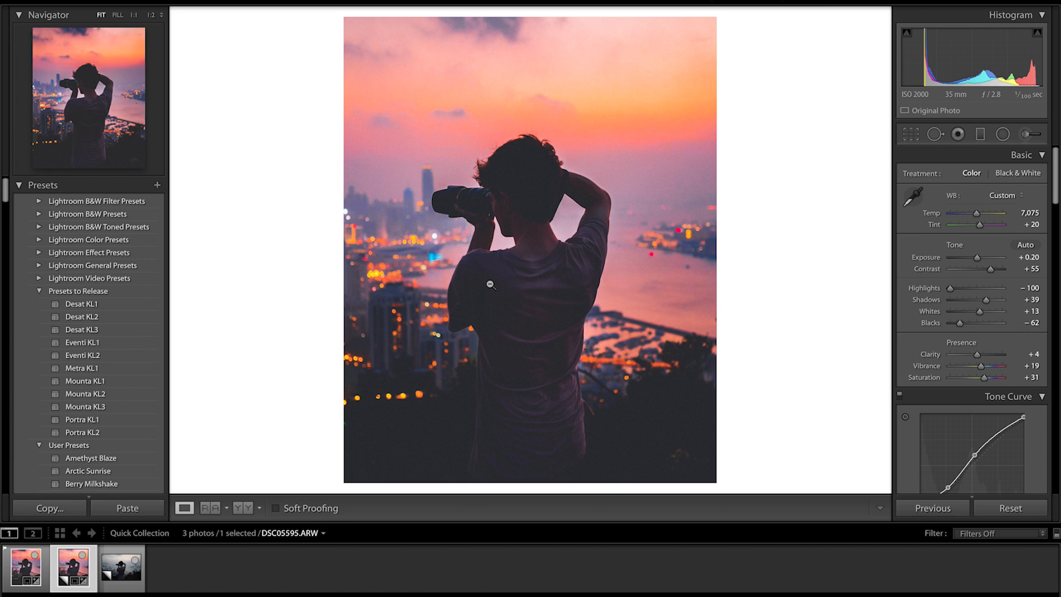
{"action": "right_click", "coordinate": [445, 433]}
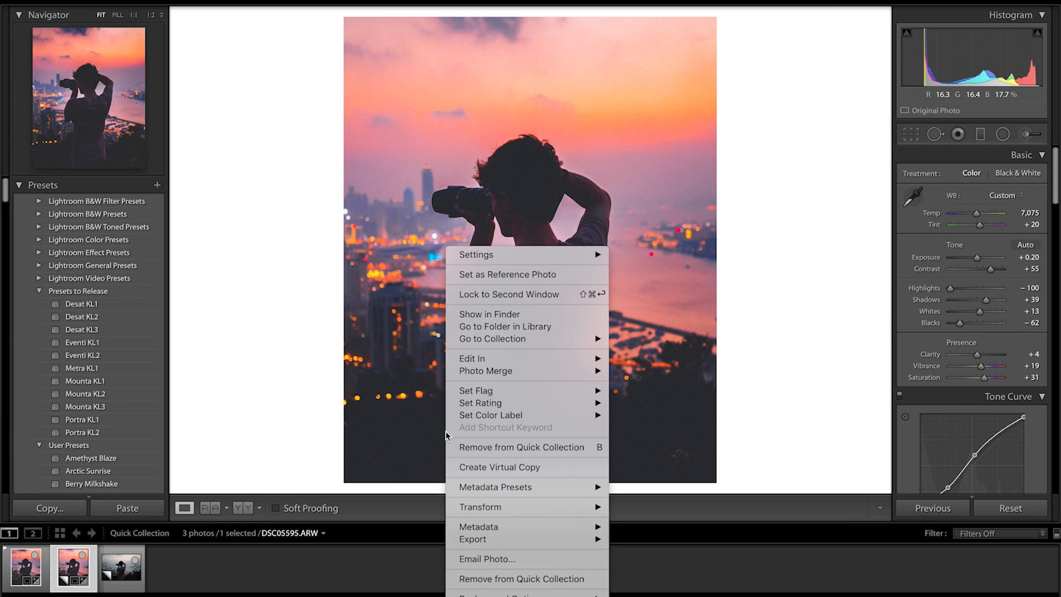
{"action": "left_click", "coordinate": [836, 324]}
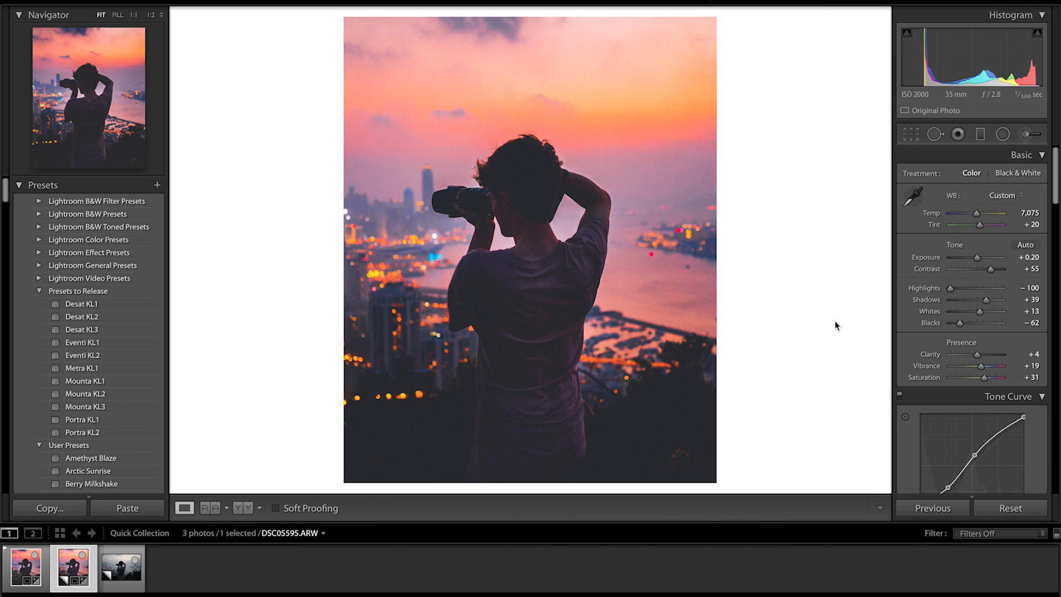